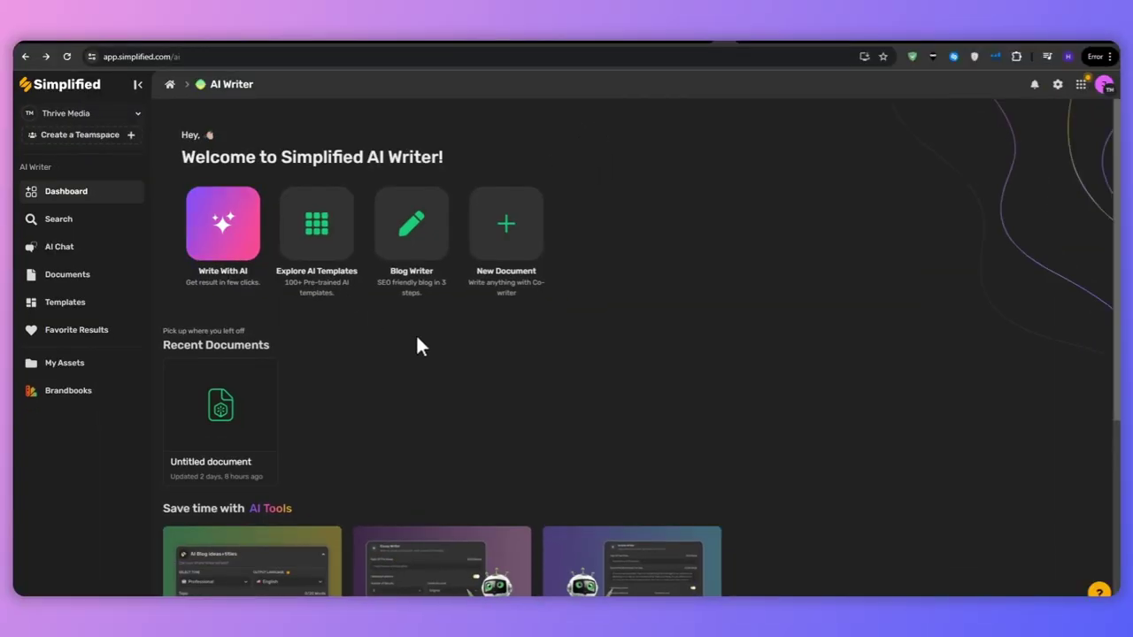
Preview the blog writer with a 'Benefits' topic, browse the tones and insert a beige stock photo.
left_click(437, 252)
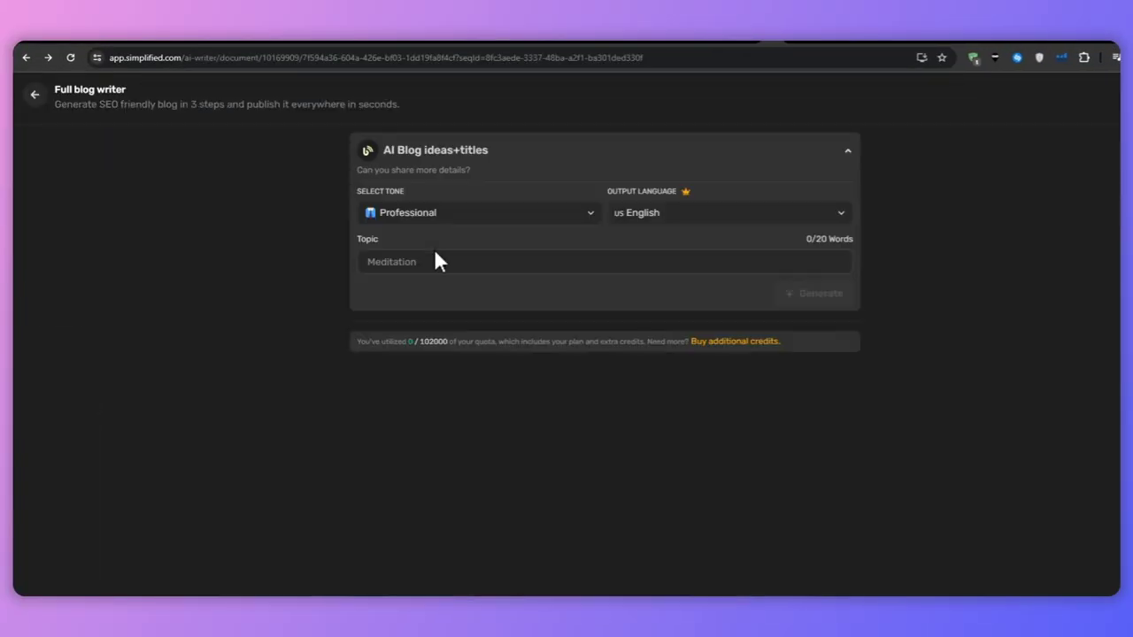
left_click(405, 263)
type("Benefits")
type("n")
left_click(473, 212)
scroll(483, 278, "down", 3)
scroll(495, 348, "down", 3)
scroll(496, 354, "down", 2)
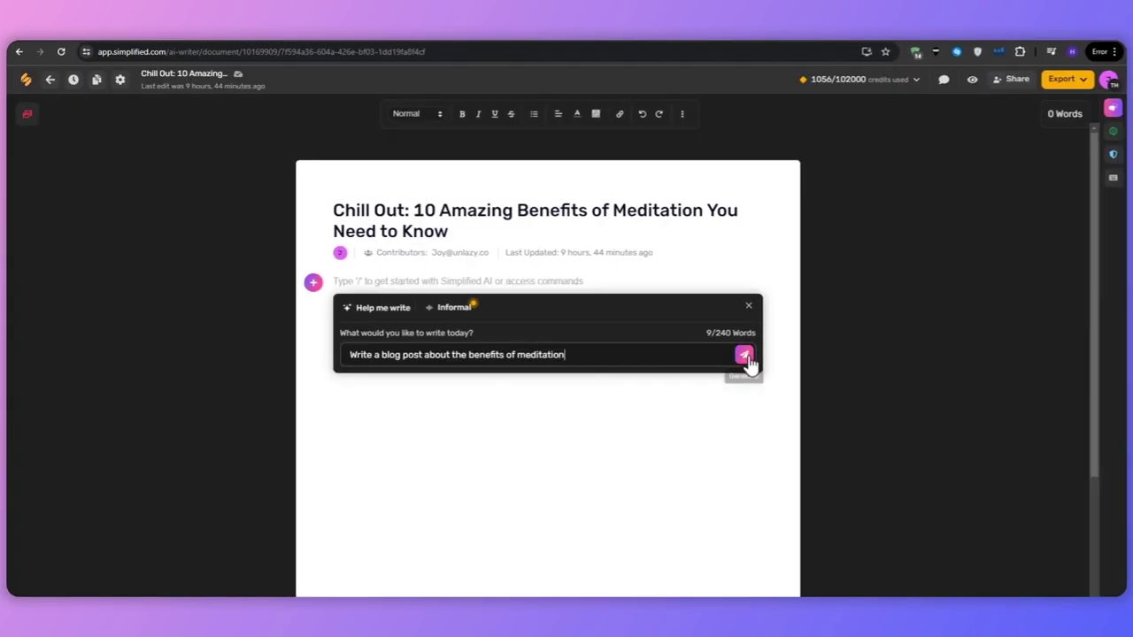
left_click(748, 355)
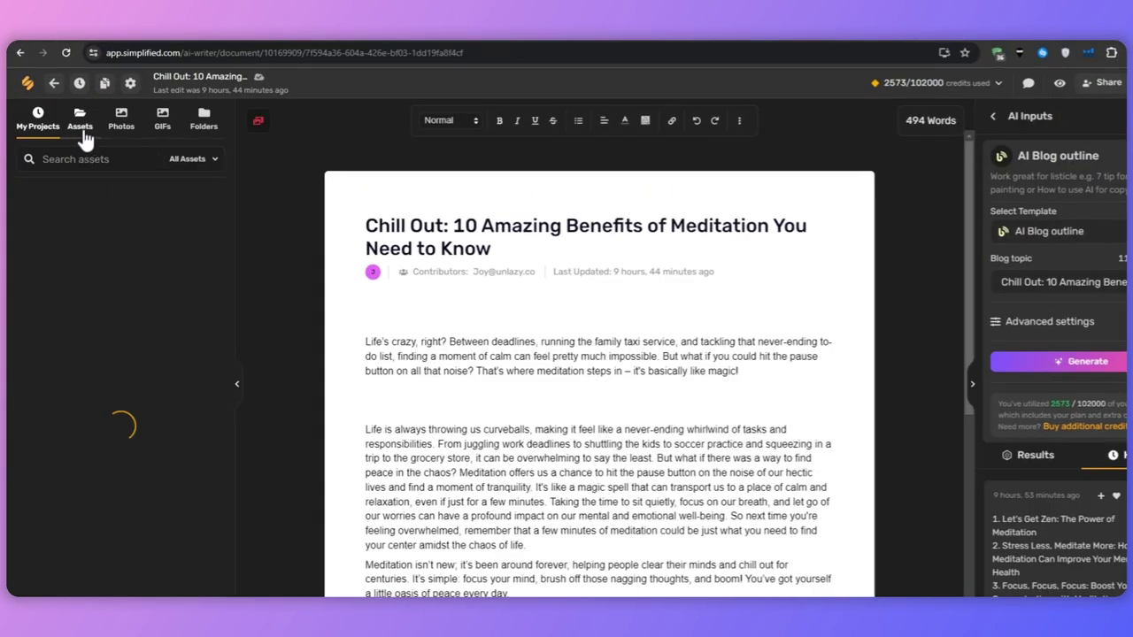
left_click(121, 120)
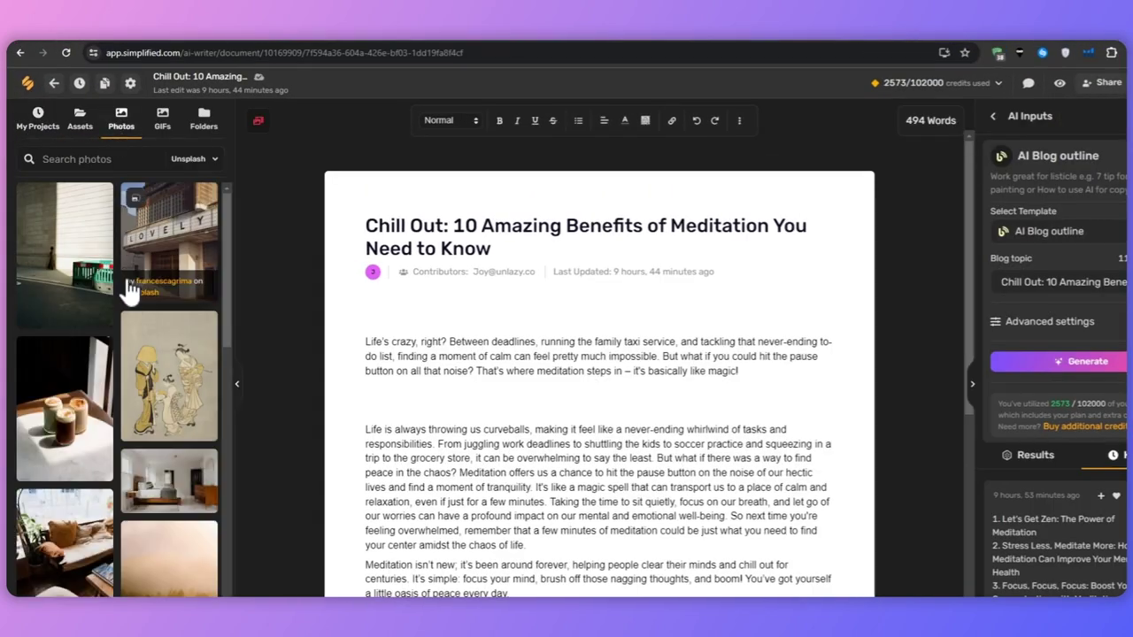
left_click(182, 286)
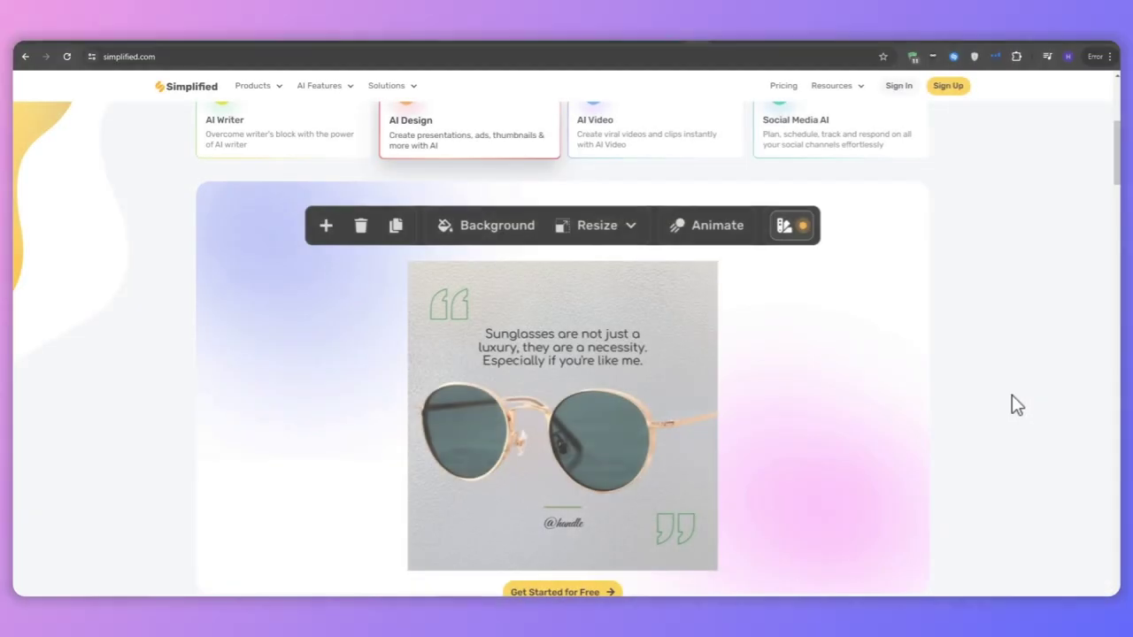
Scroll down through the simplified.com homepage's feature sections.
scroll(1012, 402, "down", 2)
scroll(996, 396, "down", 3)
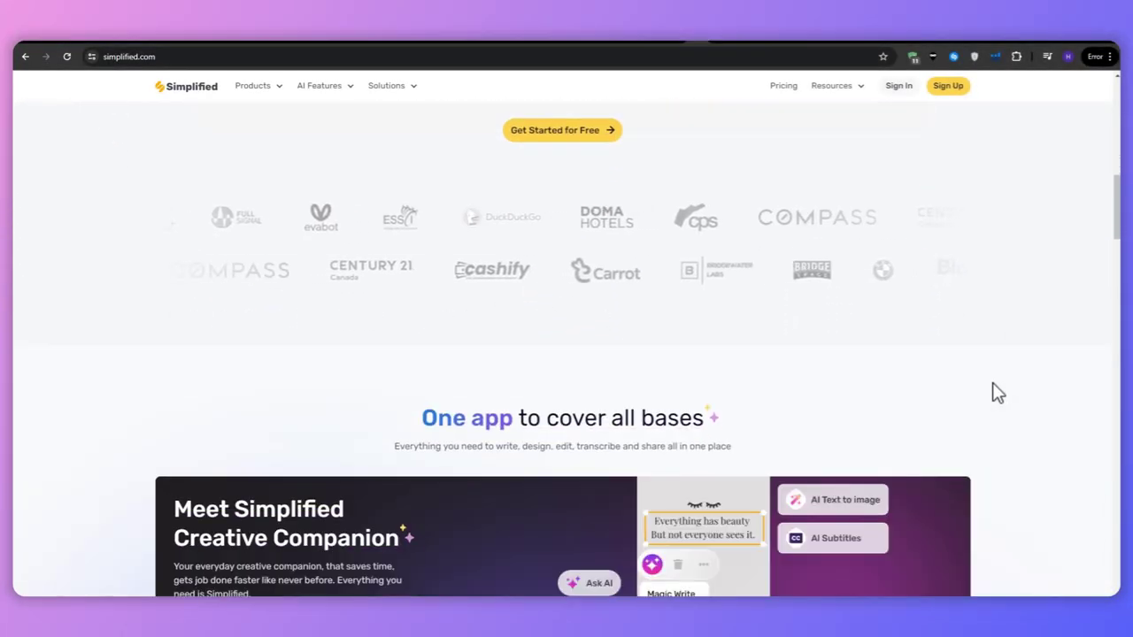
scroll(997, 393, "down", 3)
scroll(994, 392, "down", 1)
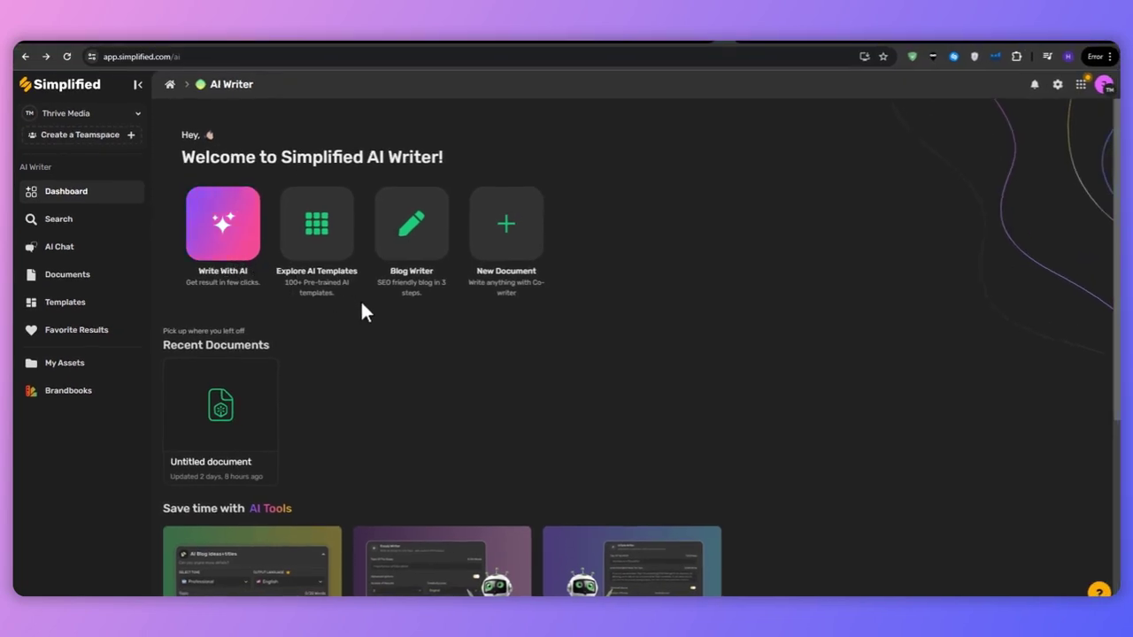
scroll(398, 327, "down", 3)
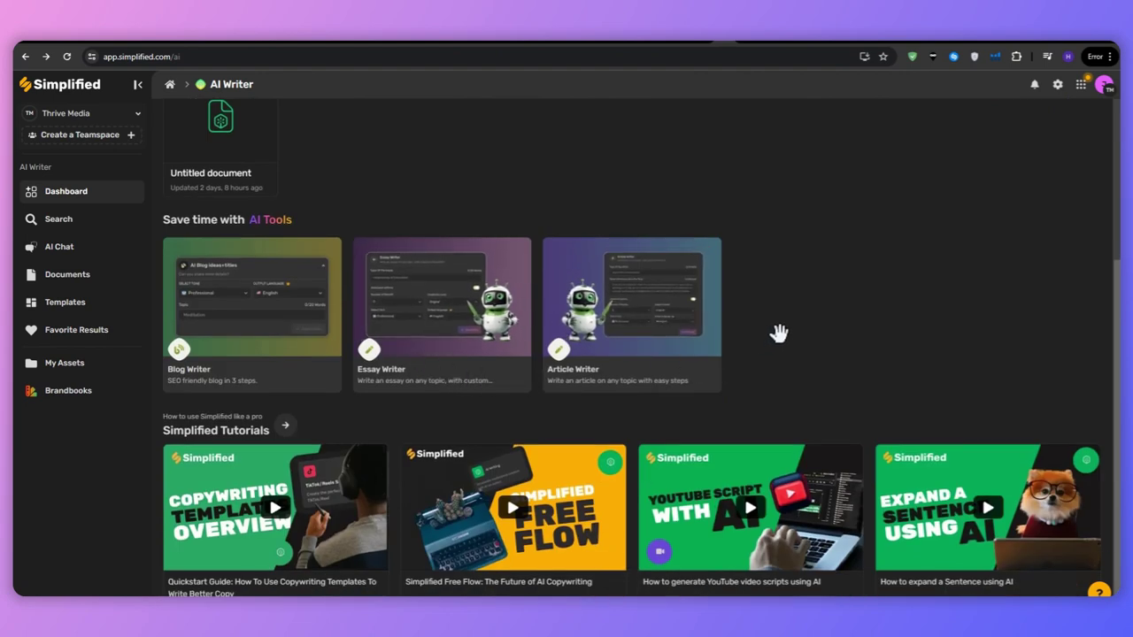
scroll(797, 296, "down", 1)
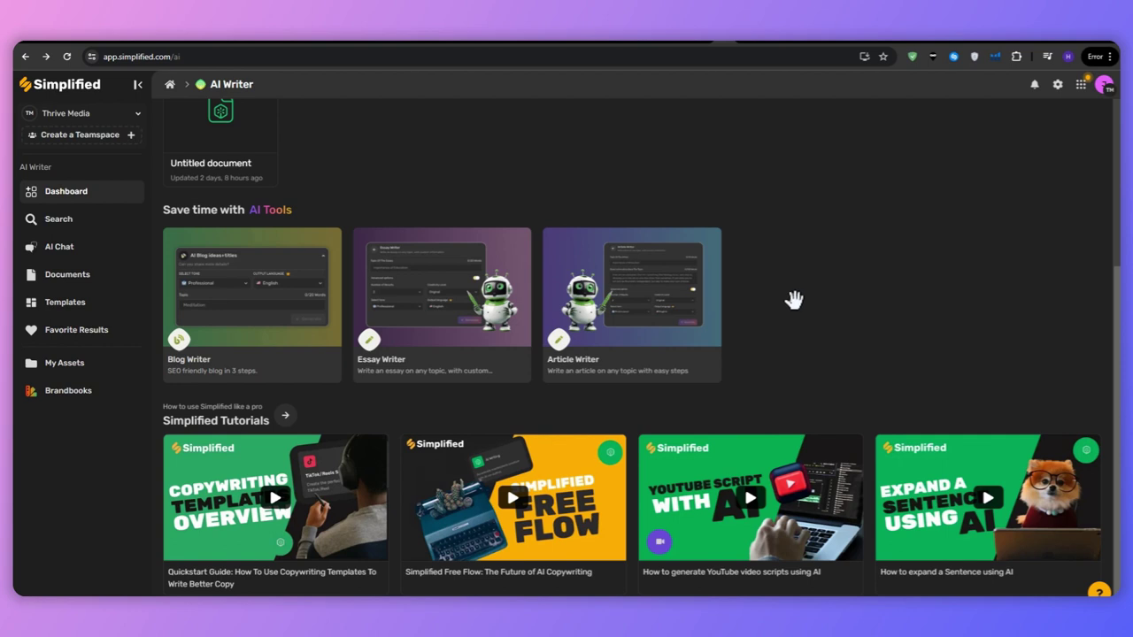
scroll(793, 299, "up", 3)
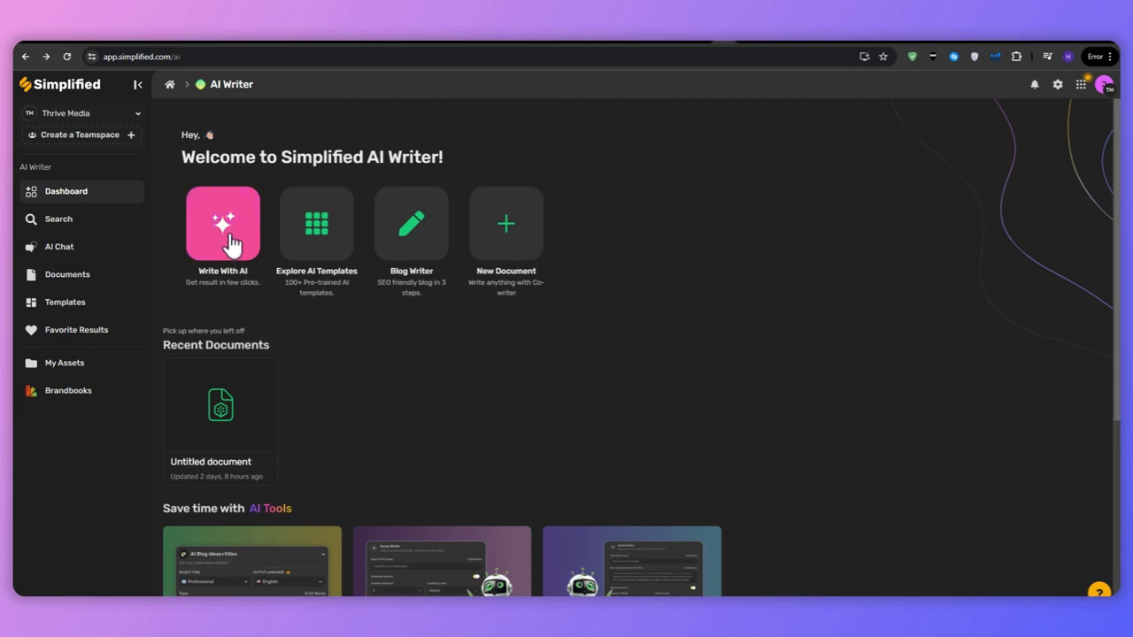
Open the SEO blog writer and enter 'Benefits of Meditation' as the topic.
left_click(412, 246)
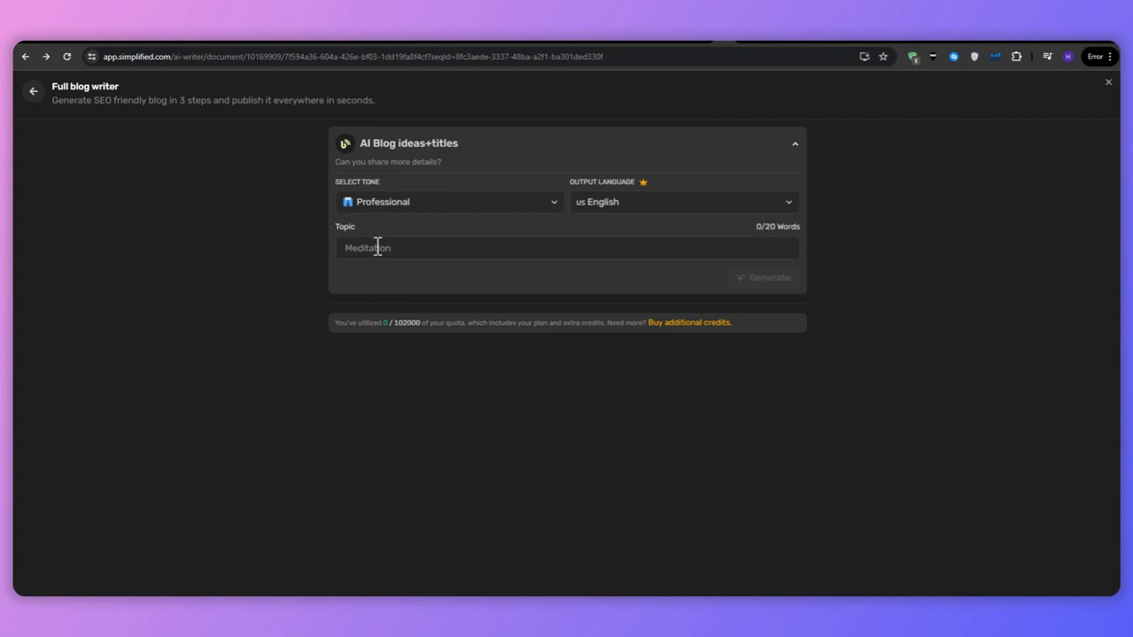
left_click(405, 262)
type("Benefits of Meditation")
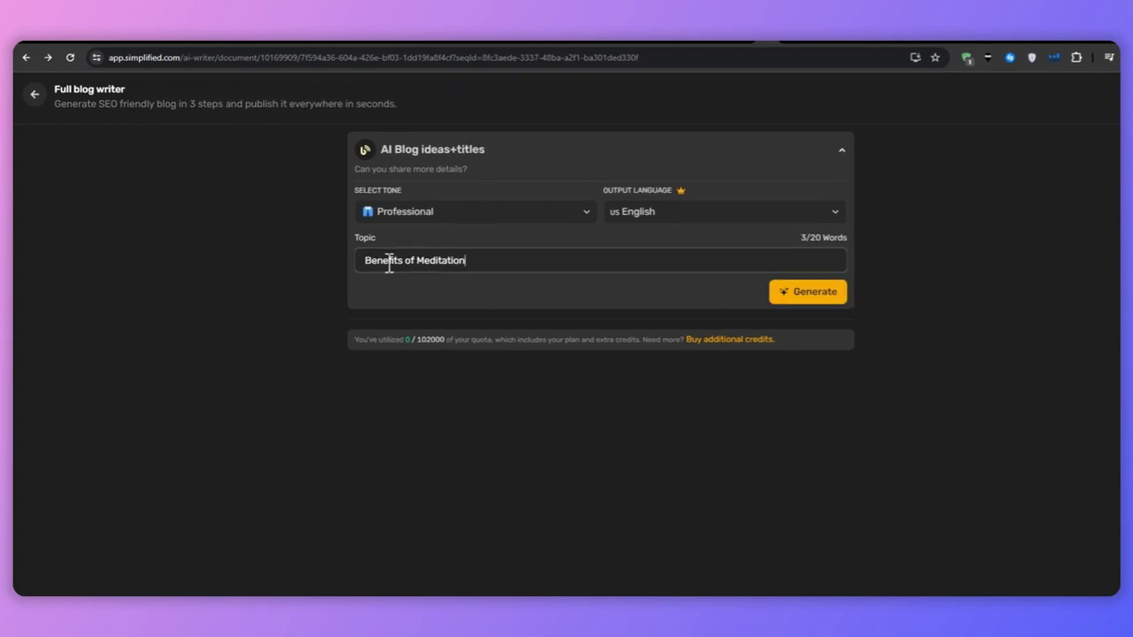
left_click_drag(366, 262, 469, 262)
left_click(517, 262)
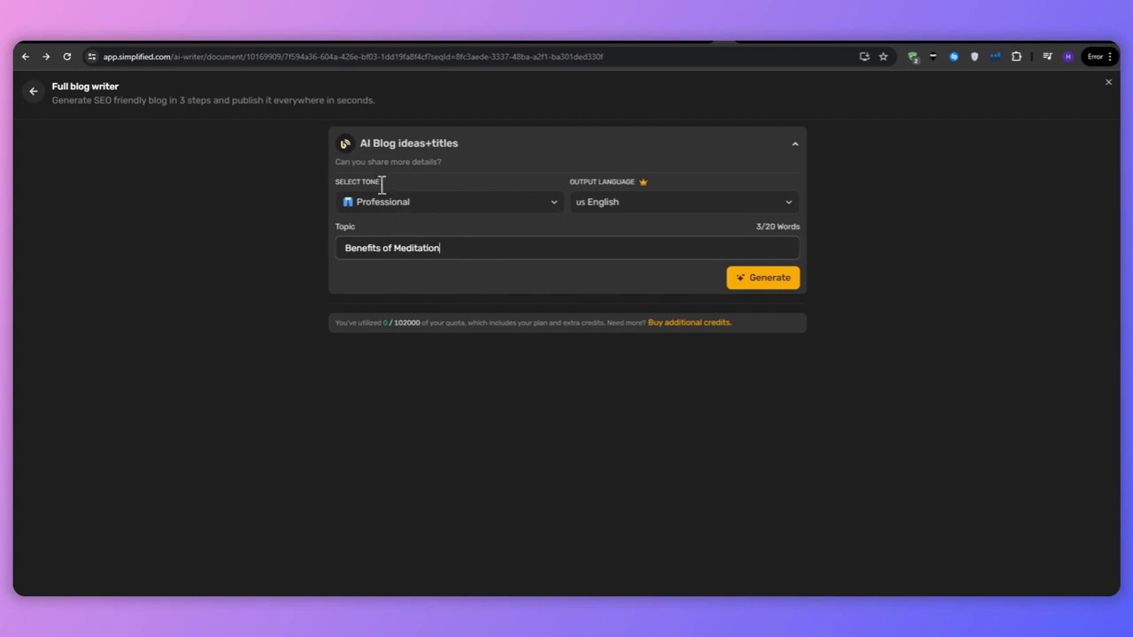
left_click_drag(382, 182, 346, 181)
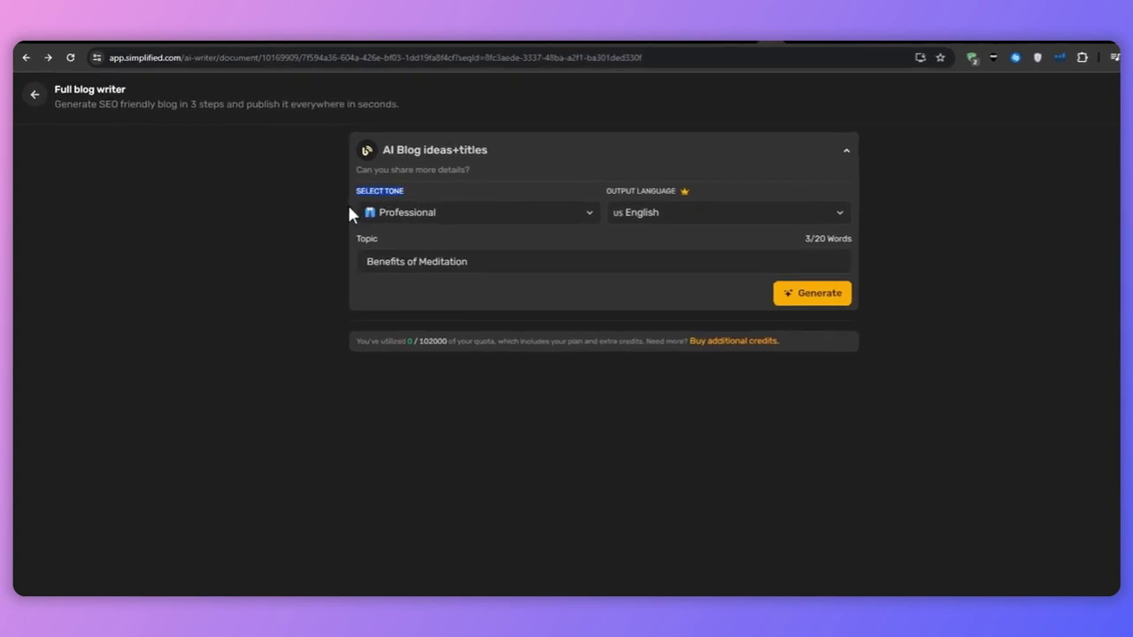
Browse the writing tone list and keep Professional selected.
left_click(466, 216)
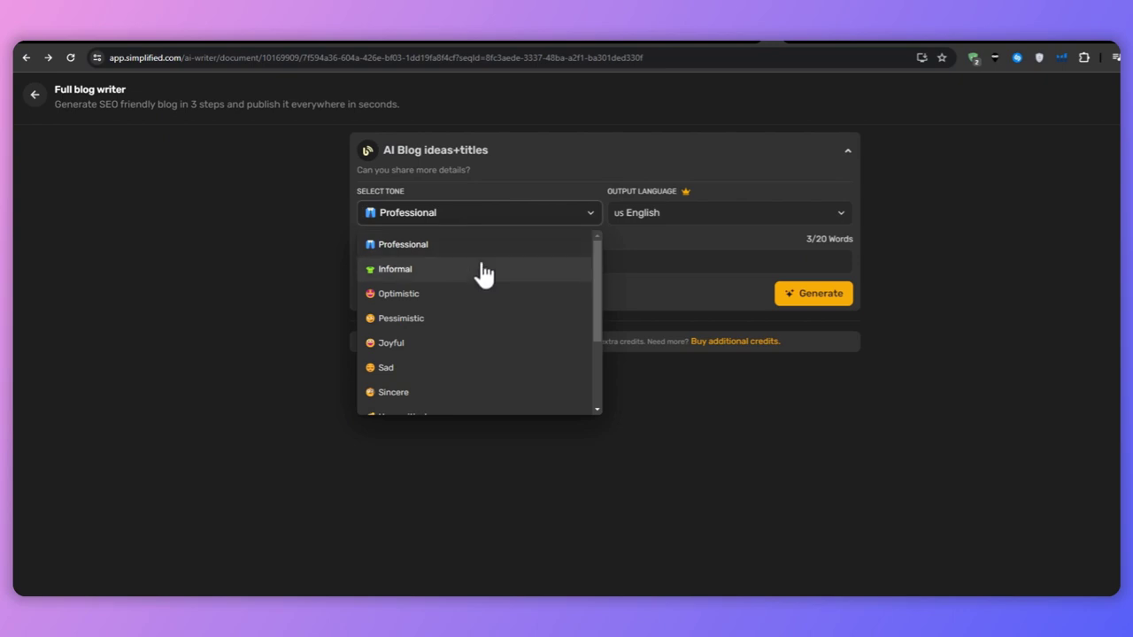
scroll(482, 274, "down", 1)
scroll(488, 278, "down", 1)
scroll(490, 316, "down", 2)
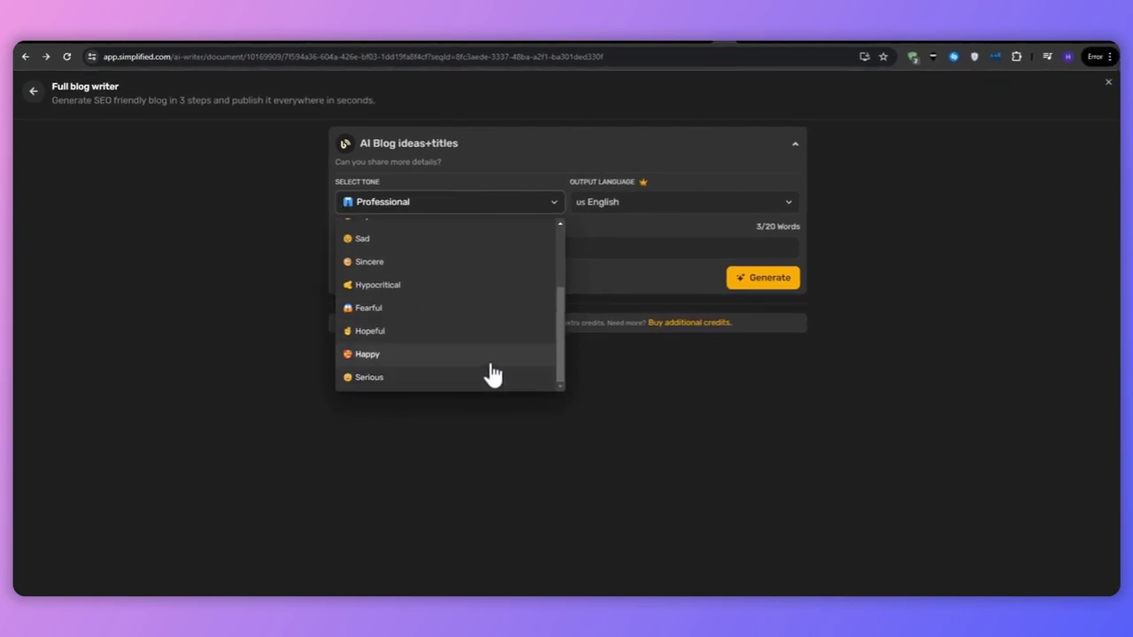
scroll(493, 365, "up", 2)
scroll(514, 363, "up", 2)
left_click(785, 414)
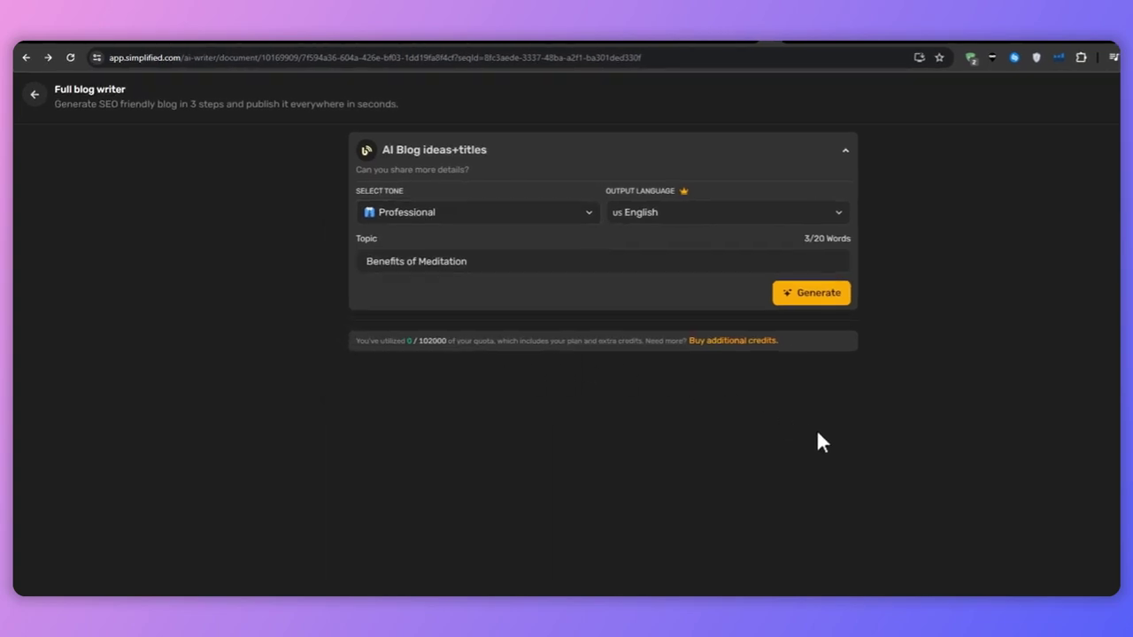
Generate the 'Chill Out' meditation draft from the prompt and rewrite it in an informal tone.
type("meditation")
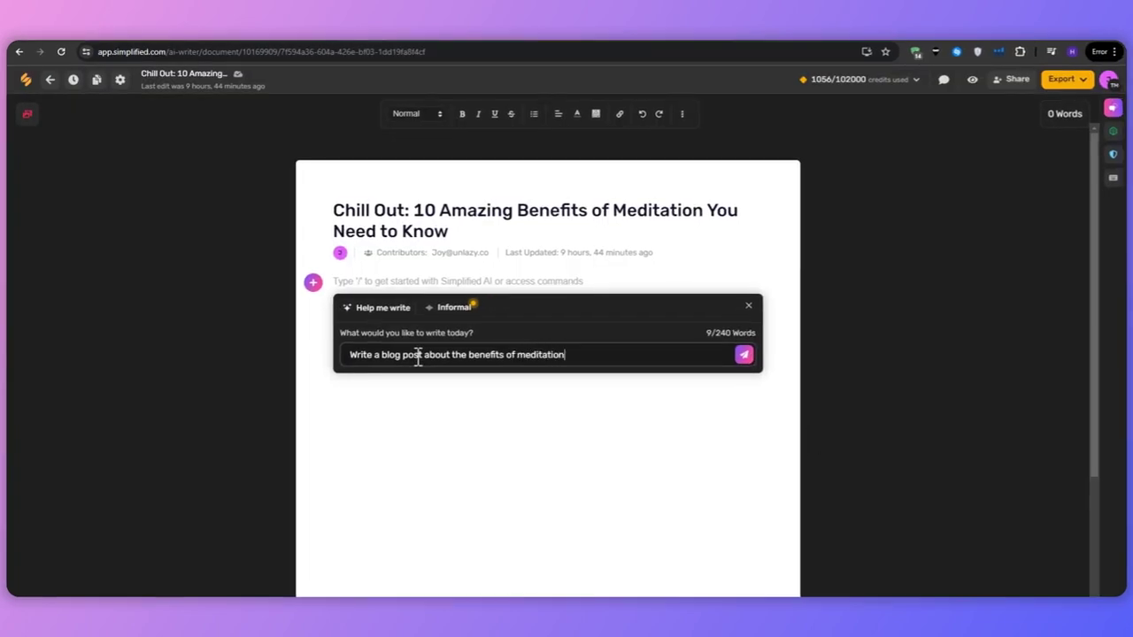
left_click(745, 356)
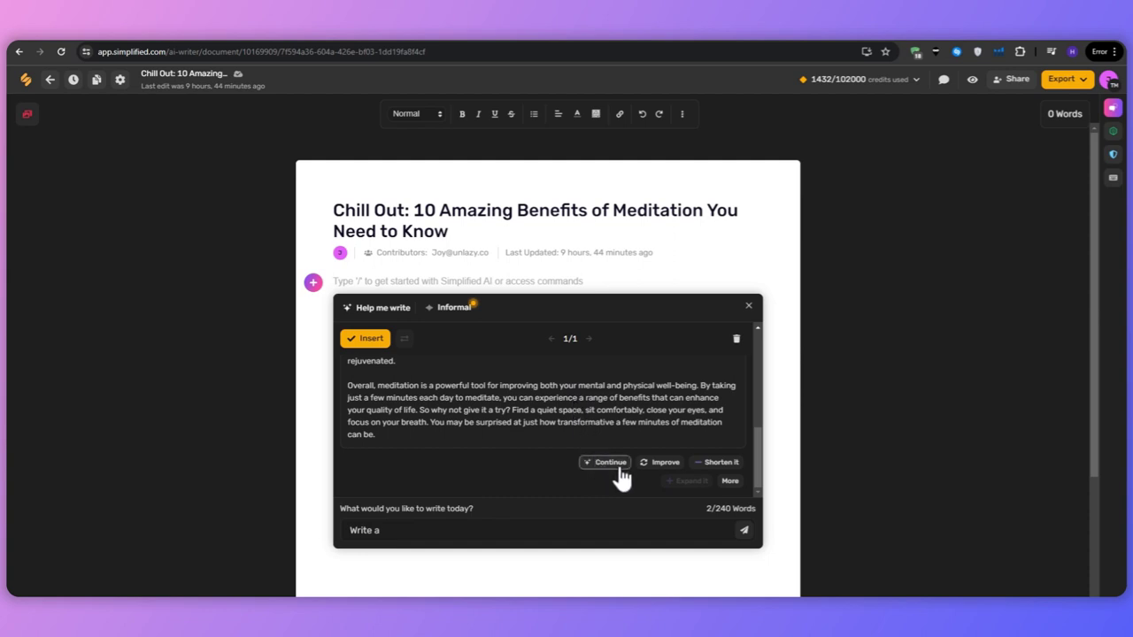
left_click(730, 481)
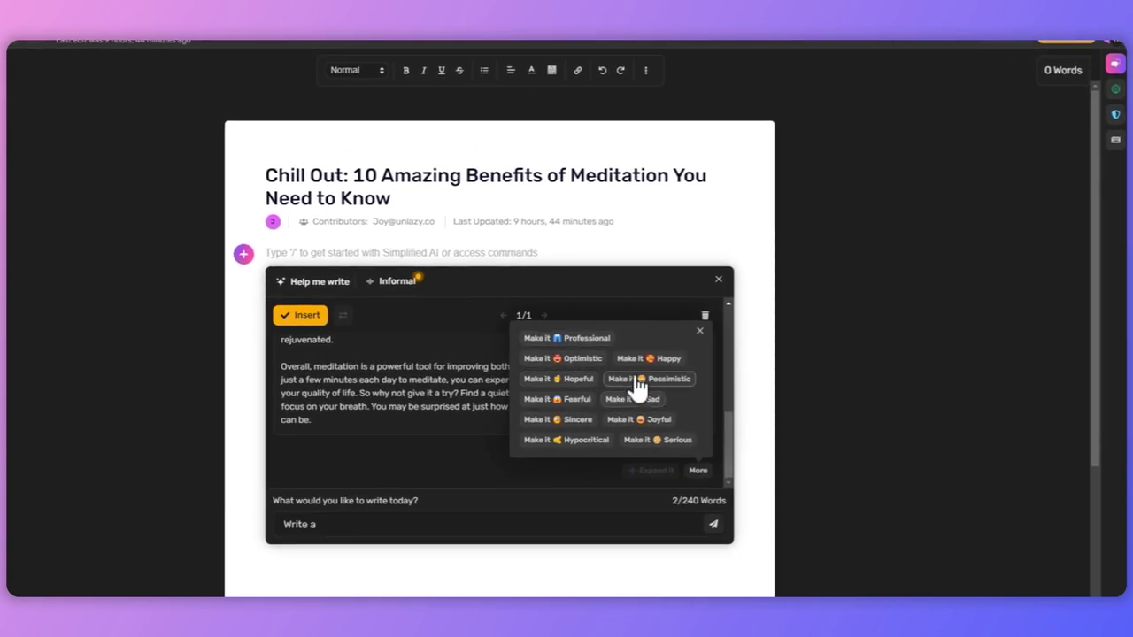
left_click(649, 421)
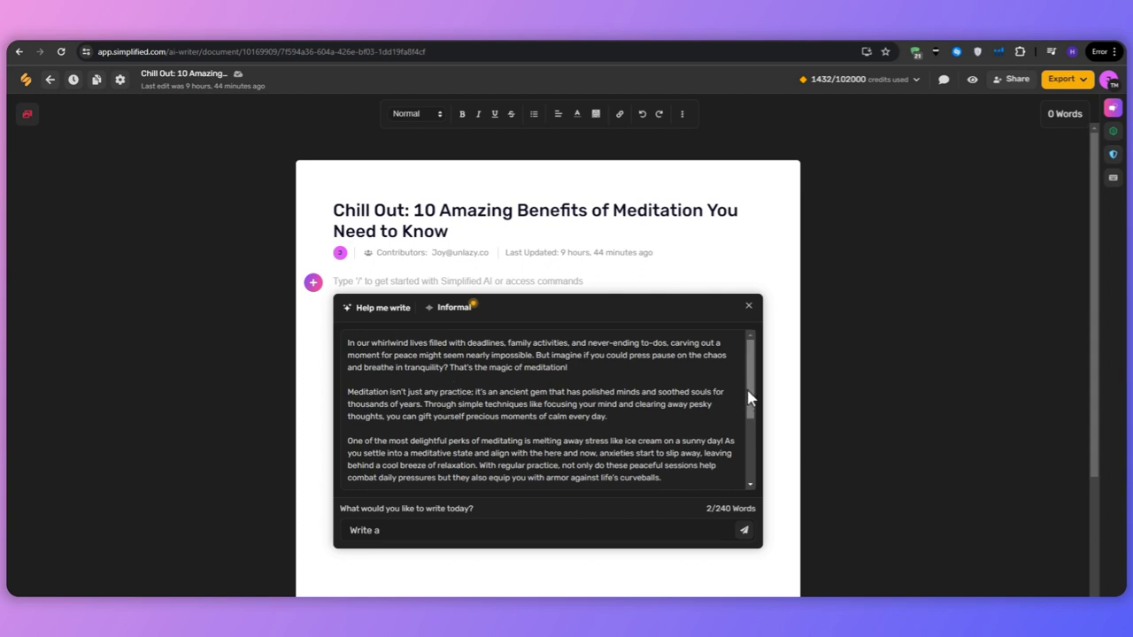
Scroll through the regenerated, playful meditation text in the AI response panel.
left_click_drag(746, 390, 734, 463)
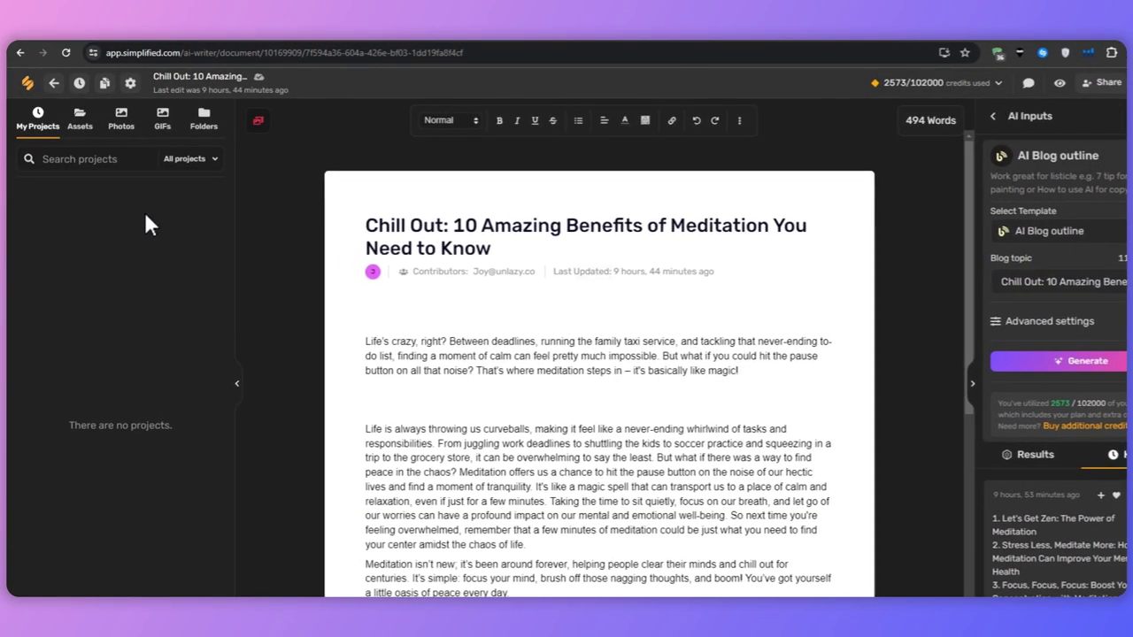
Insert the beige robed-figures illustration from the stock photos into the post and review its placement.
left_click(86, 134)
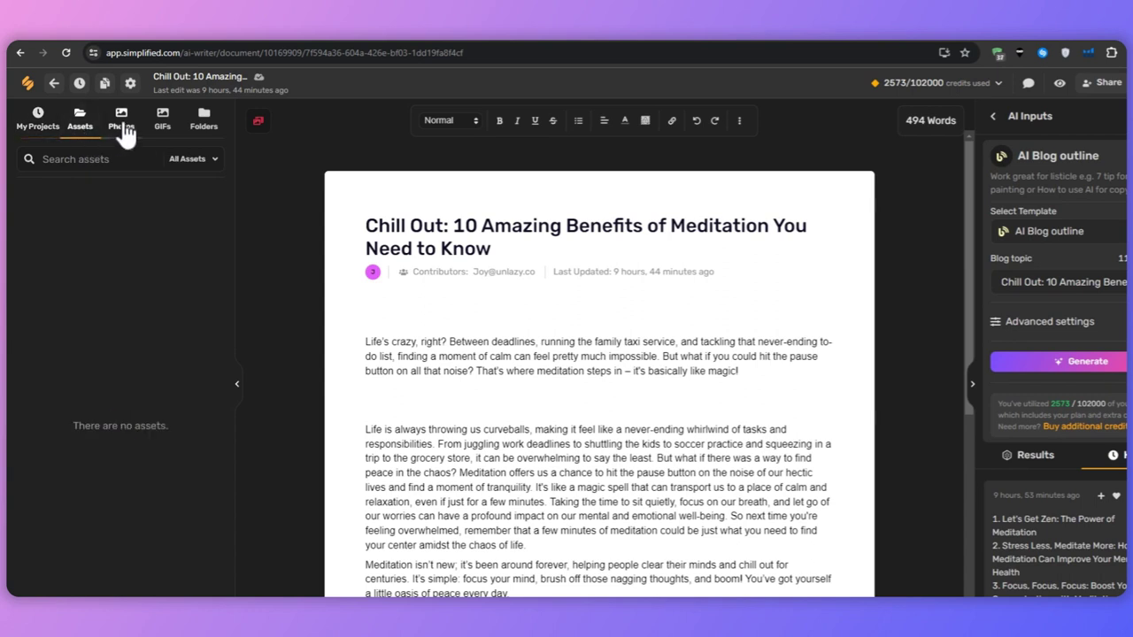
left_click(124, 131)
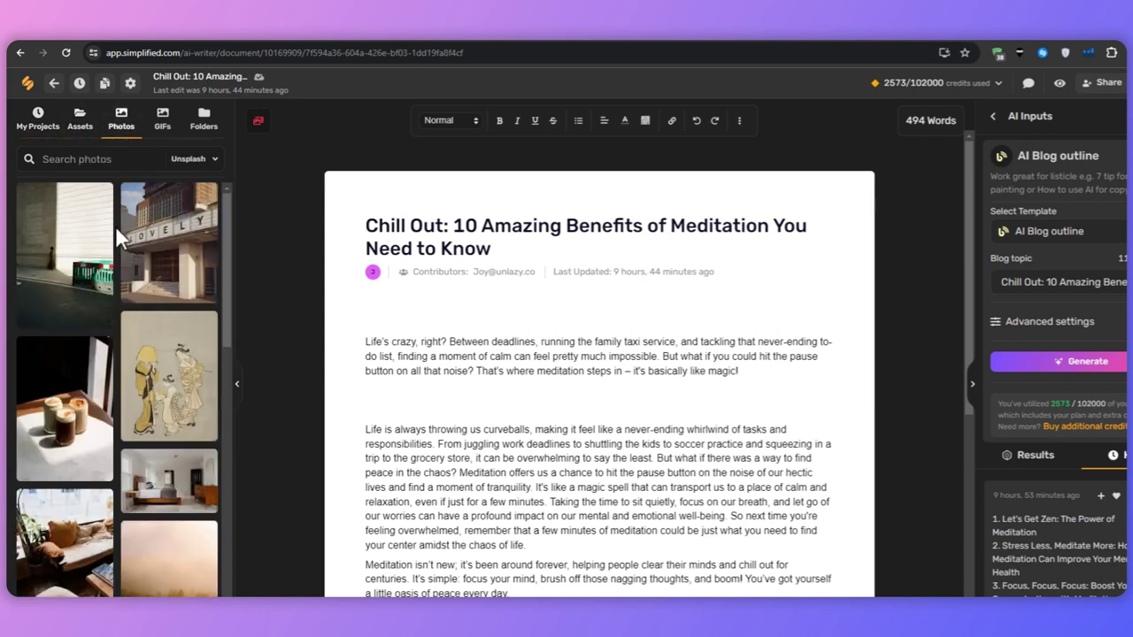
scroll(133, 301, "down", 1)
scroll(146, 315, "down", 2)
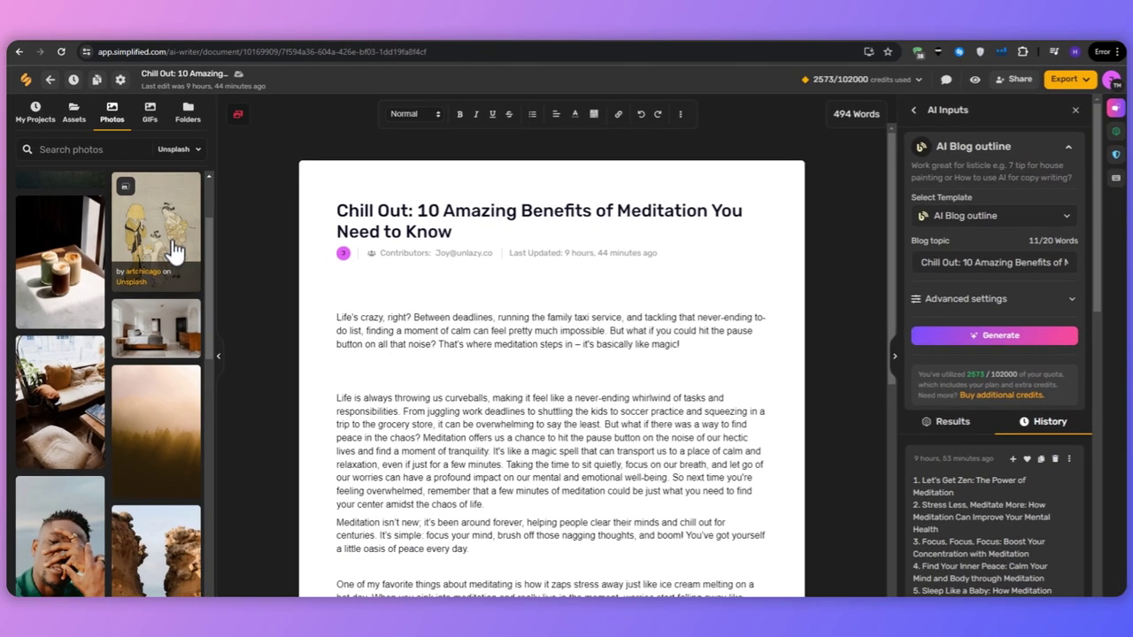
left_click(185, 261)
scroll(575, 398, "down", 5)
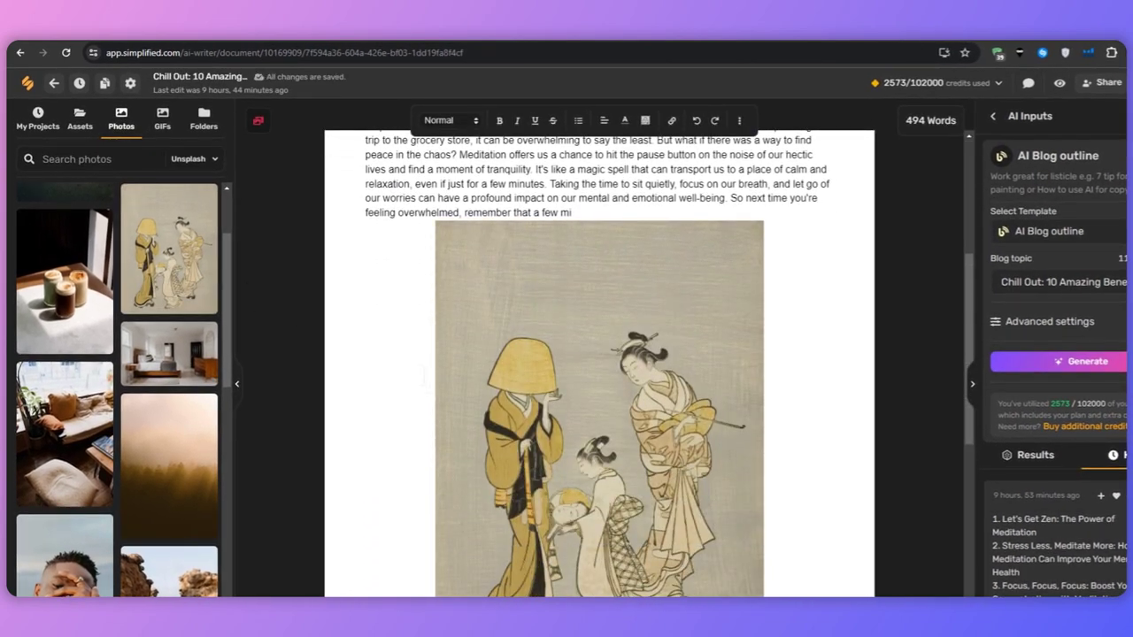
scroll(599, 363, "down", 3)
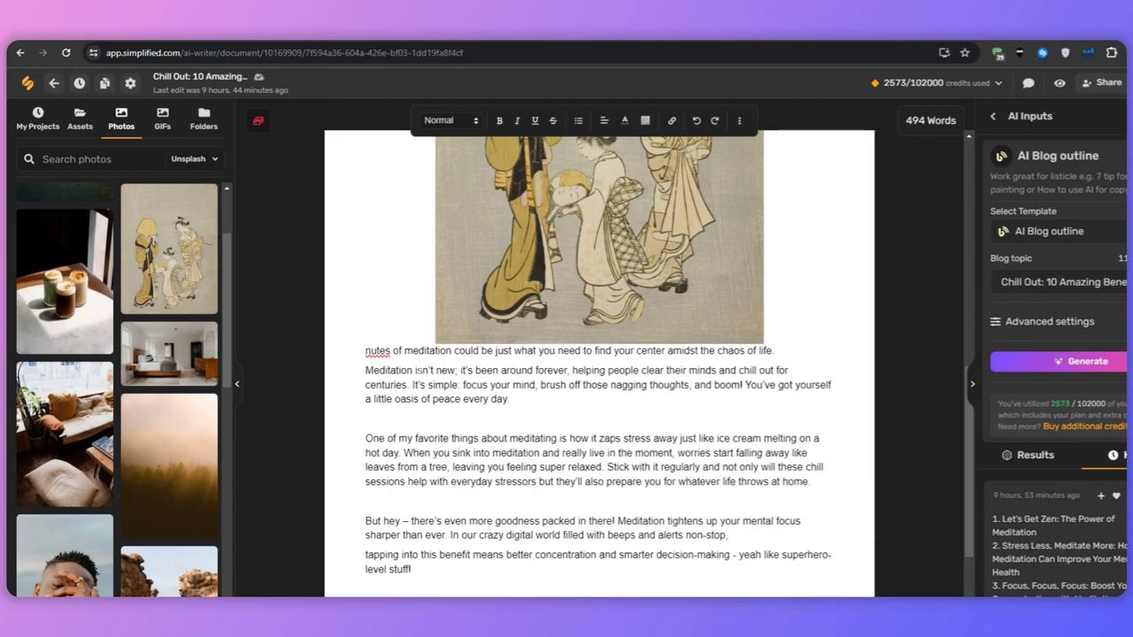
scroll(417, 403, "up", 5)
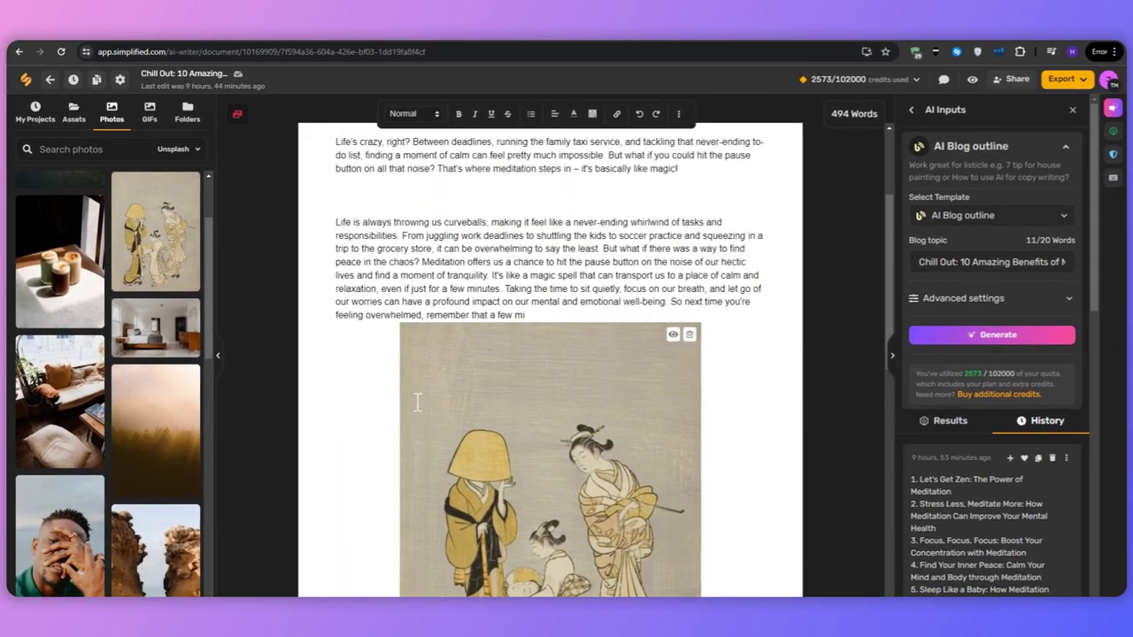
scroll(416, 403, "up", 2)
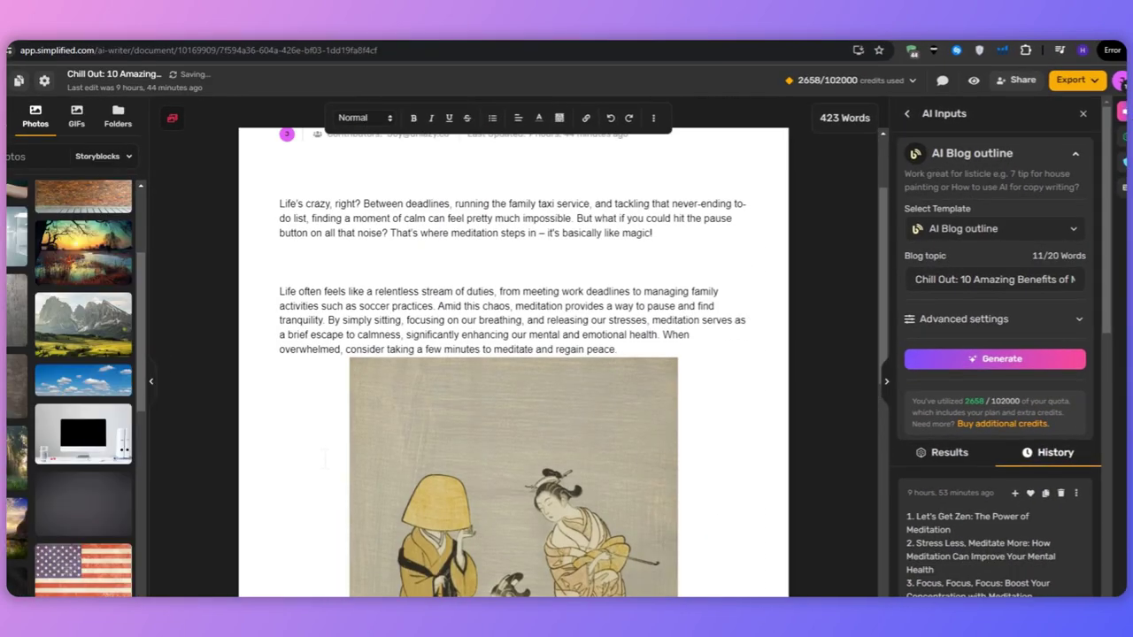
scroll(325, 459, "up", 2)
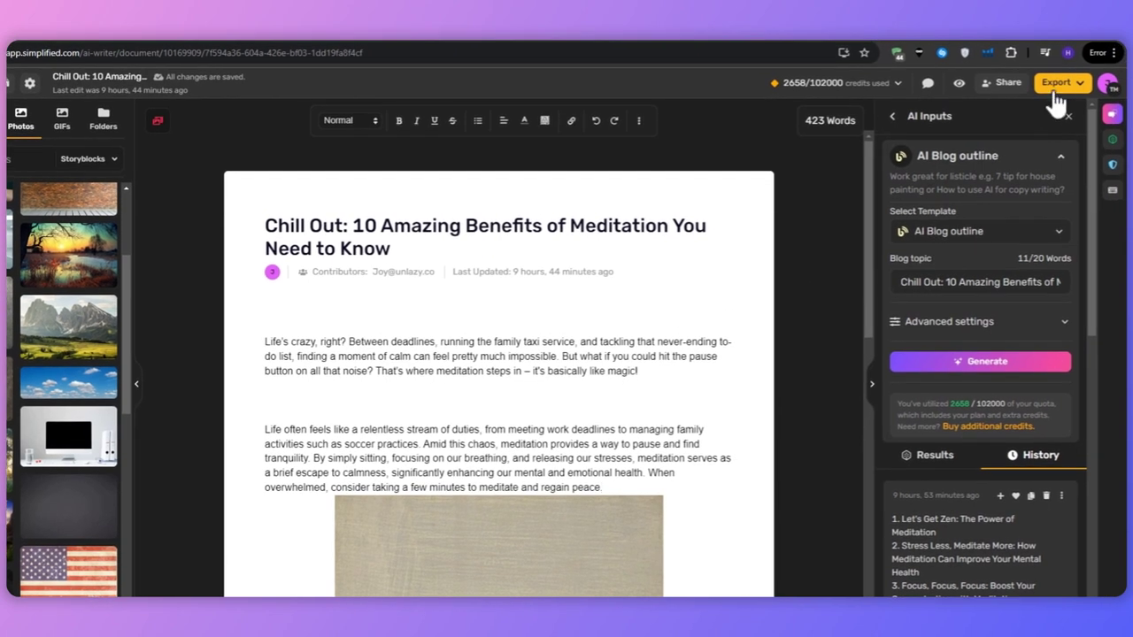
Check the post's export formats, DOCX and PDF, then close the export panel.
left_click(1066, 81)
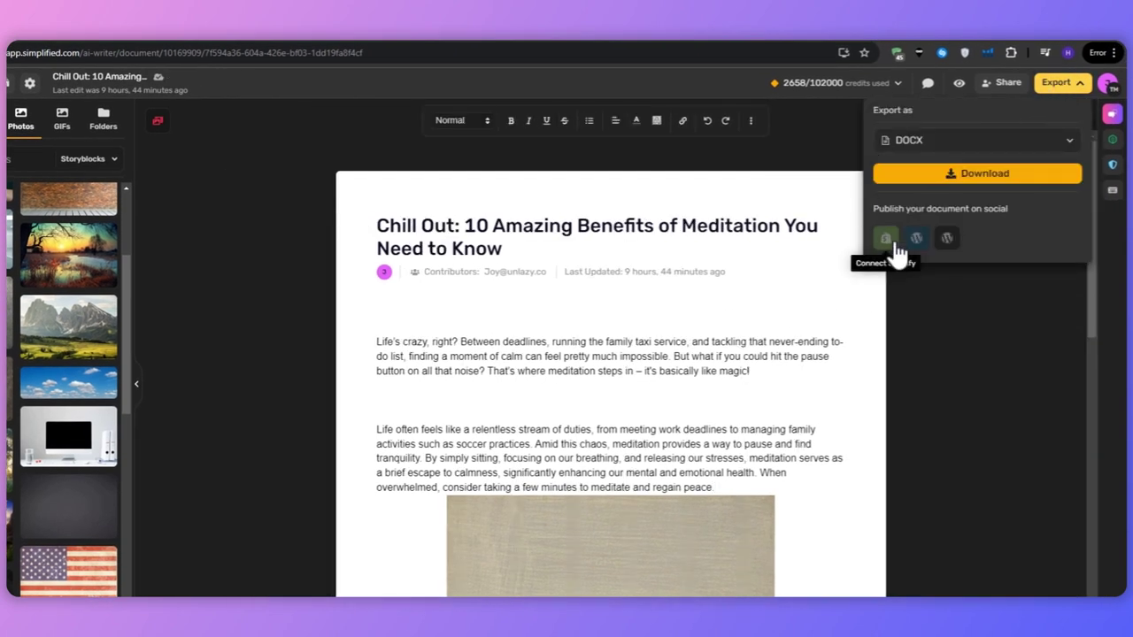
left_click(983, 141)
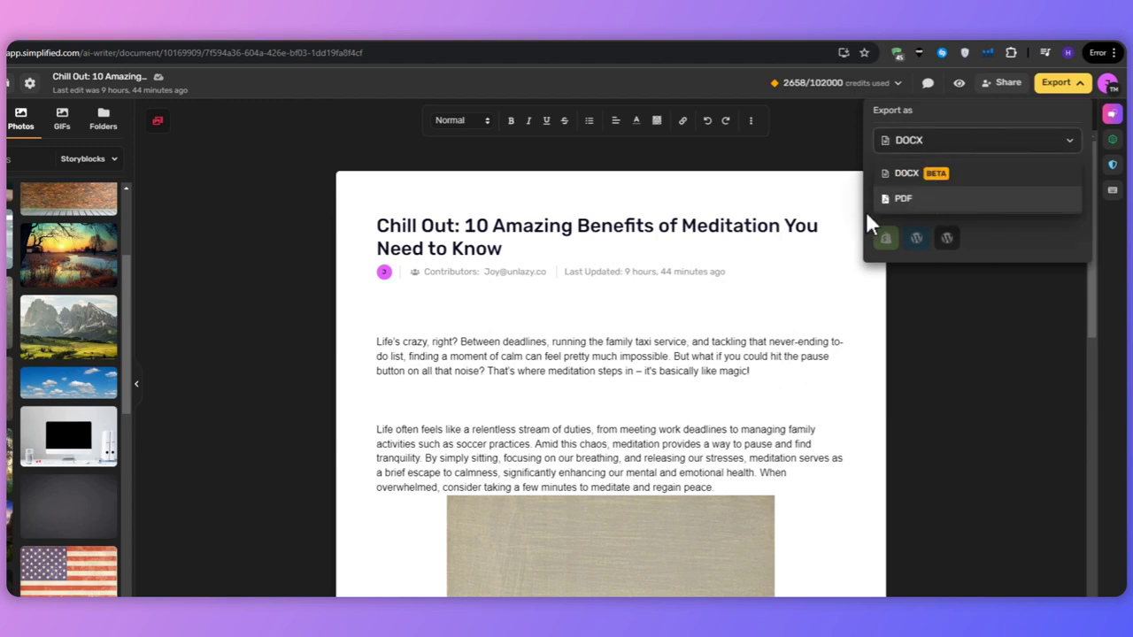
left_click(346, 265)
left_click(397, 299)
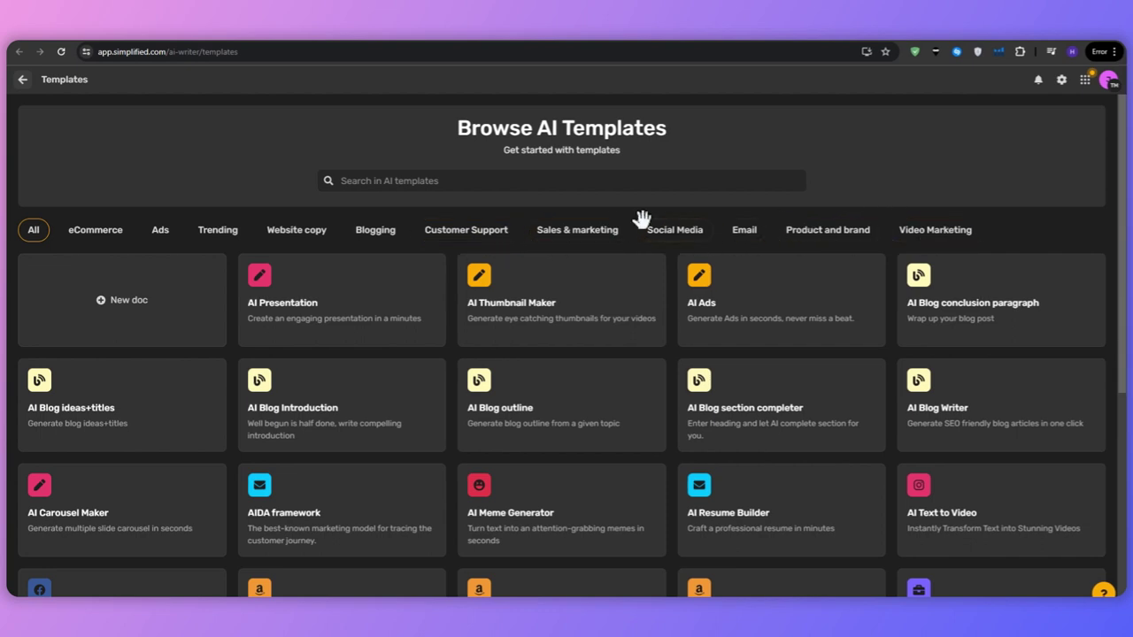
Filter to Customer Support, try the Content Rewriter form and its advanced settings, then go back.
left_click(485, 233)
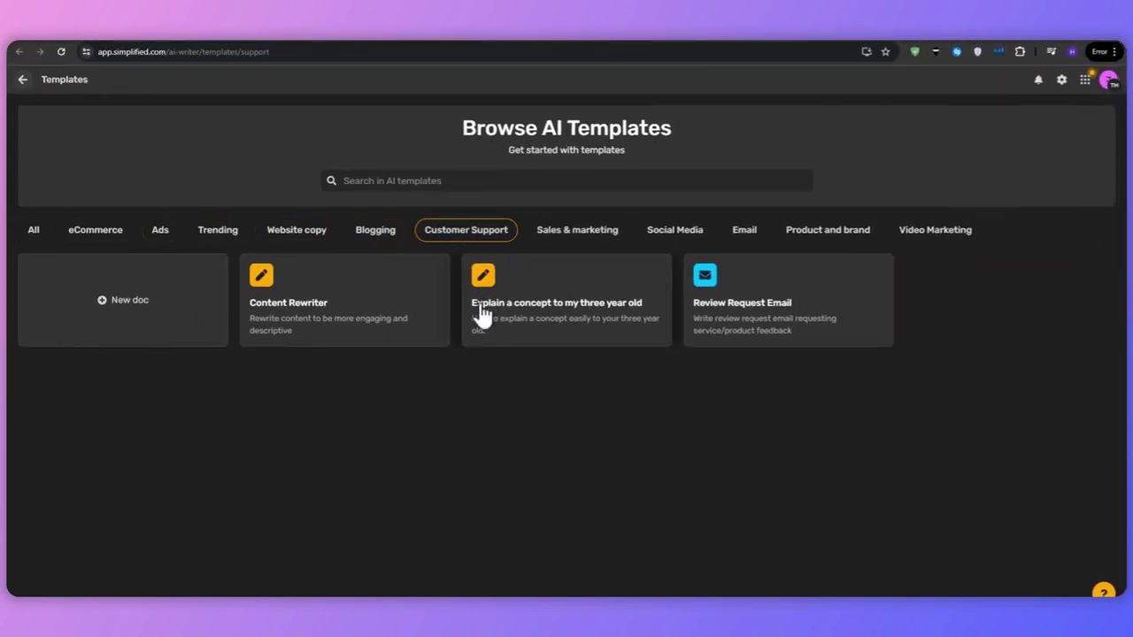
left_click(349, 287)
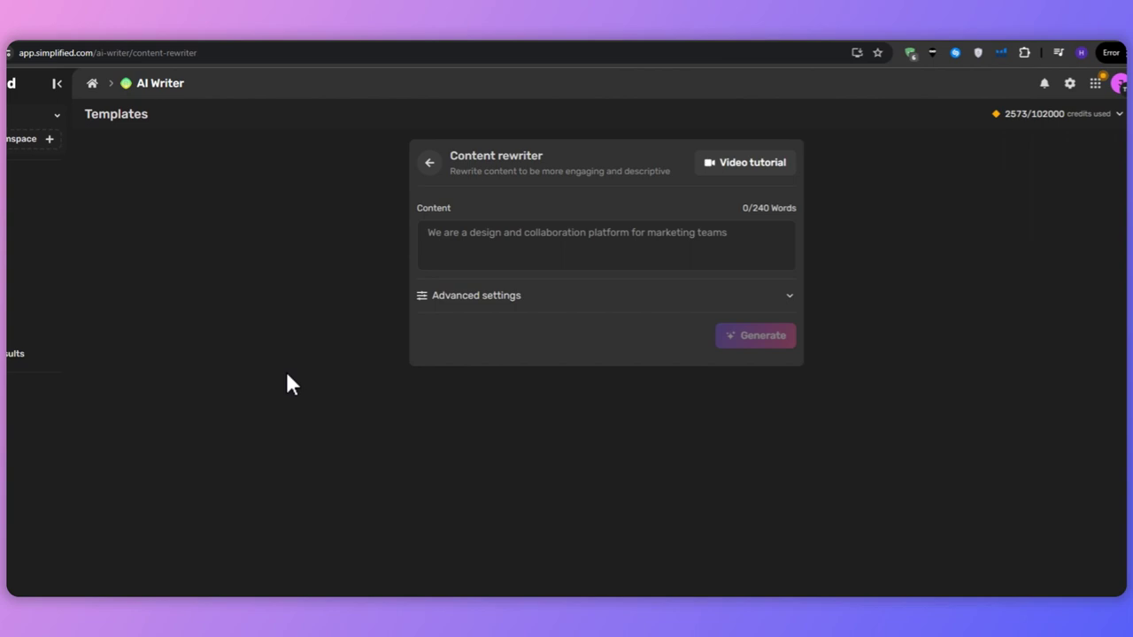
left_click(432, 229)
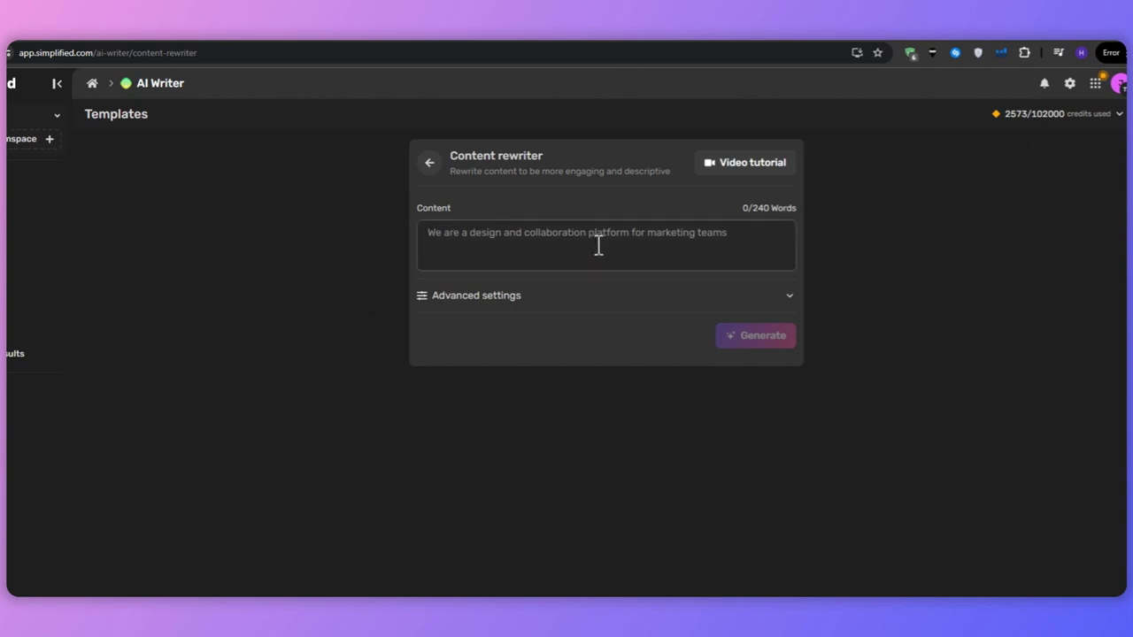
left_click(600, 299)
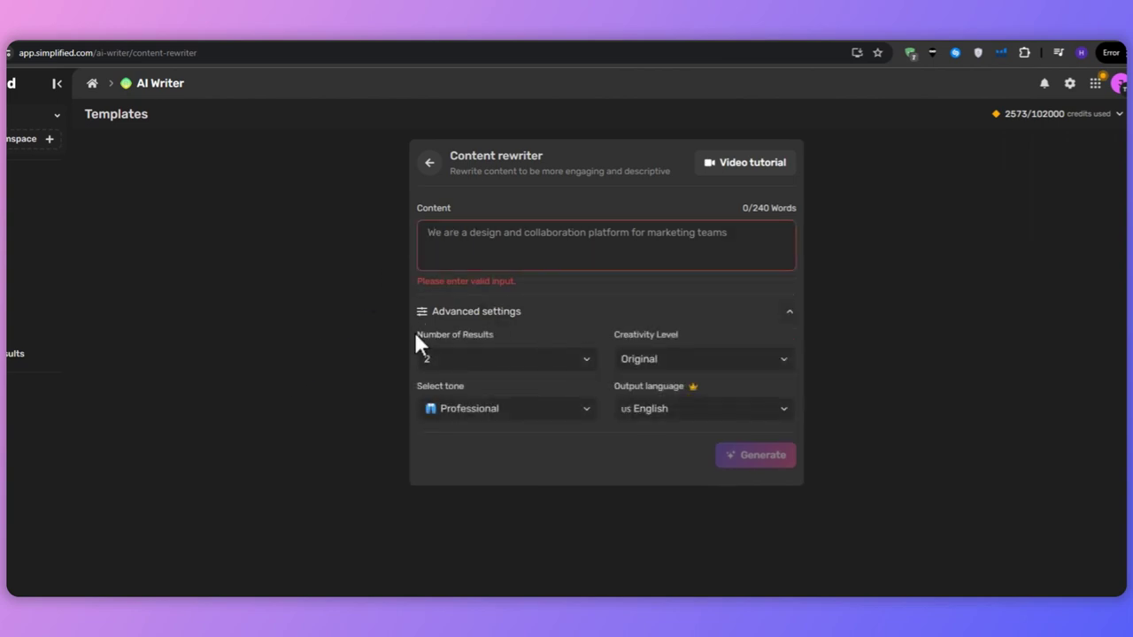
left_click_drag(416, 332, 489, 329)
left_click(506, 332)
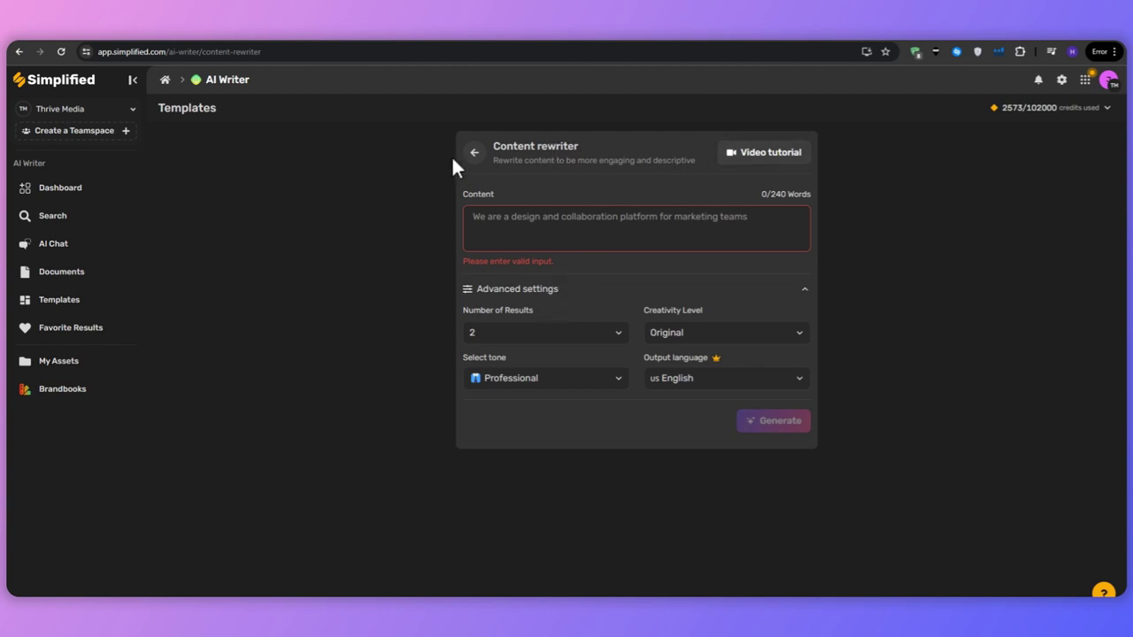
left_click(475, 155)
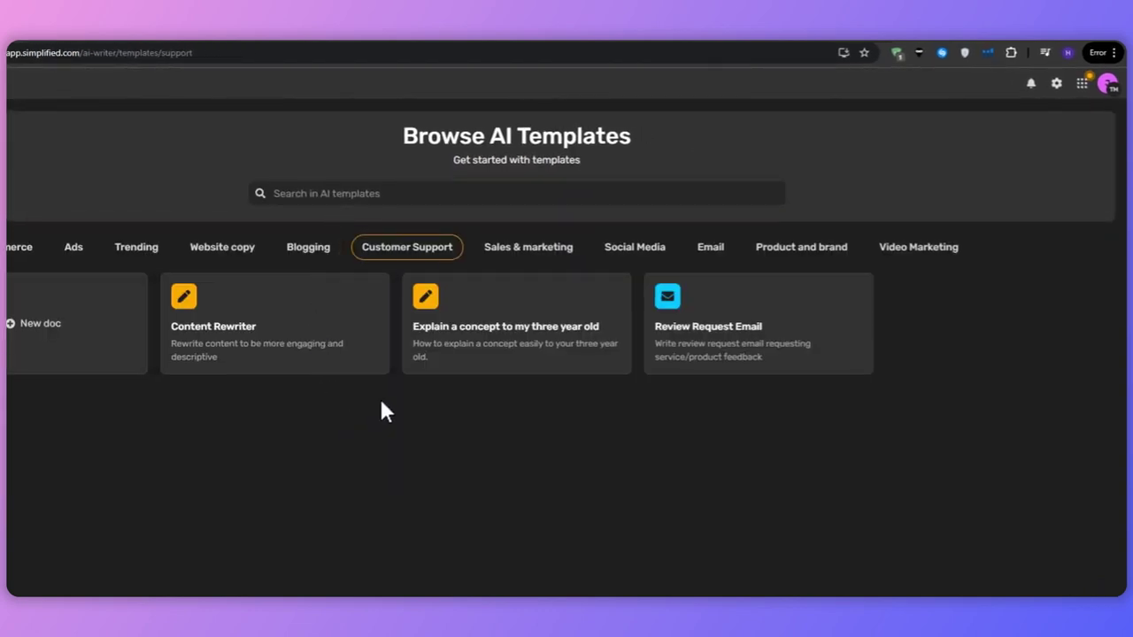
View the Social Media YouTube Video Description template, then browse stock photos beside the post.
left_click(634, 249)
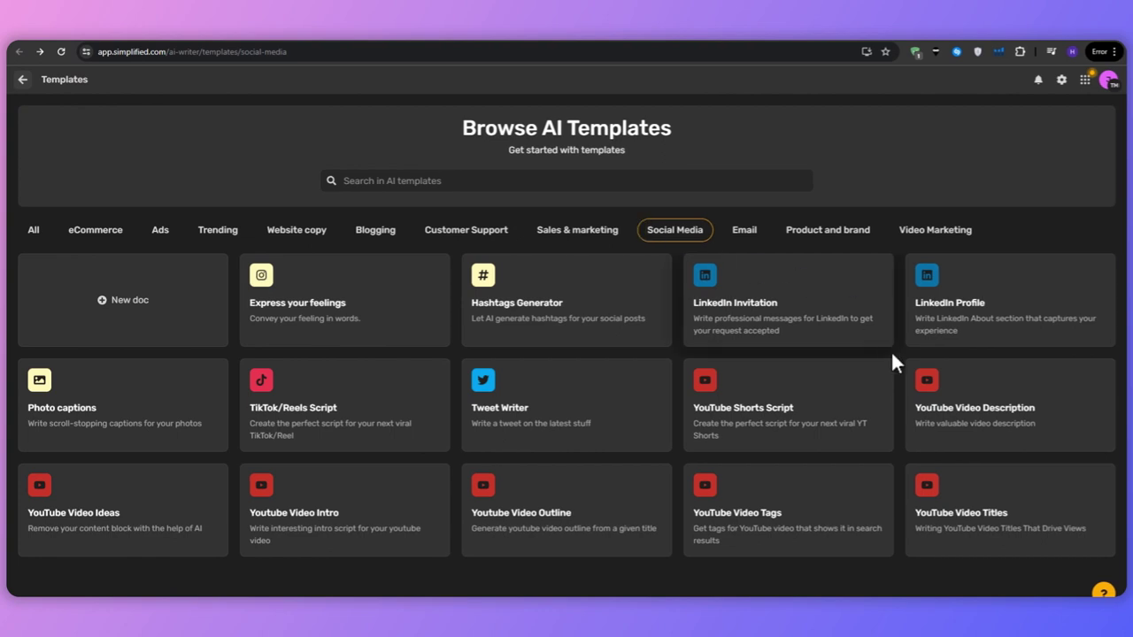
left_click(949, 395)
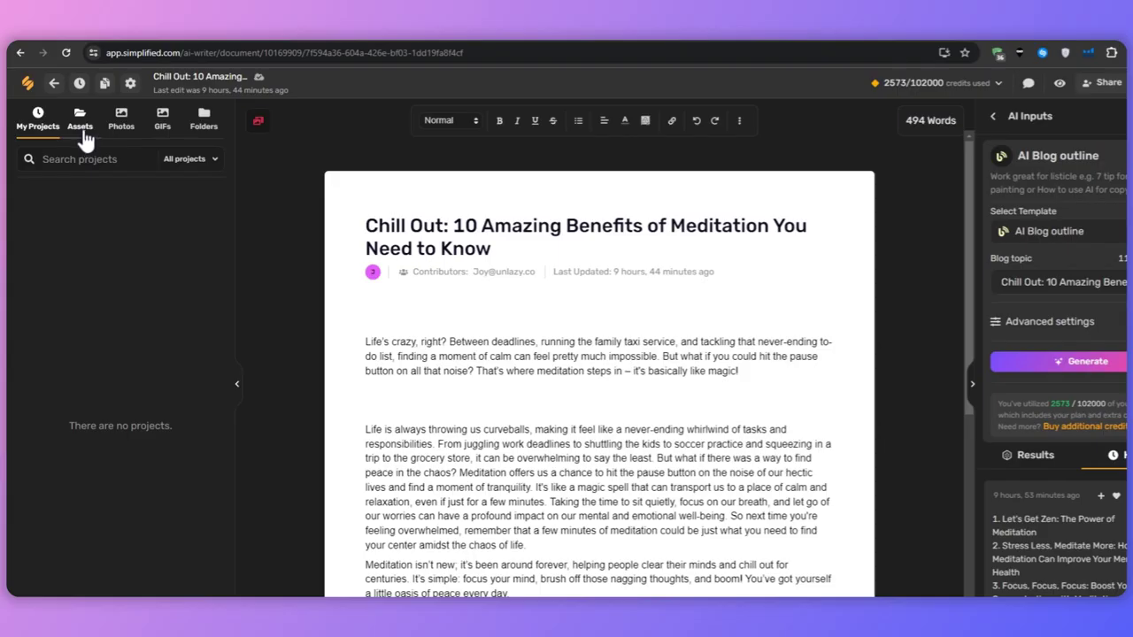
left_click(80, 122)
left_click(121, 124)
scroll(136, 311, "down", 2)
scroll(135, 312, "down", 1)
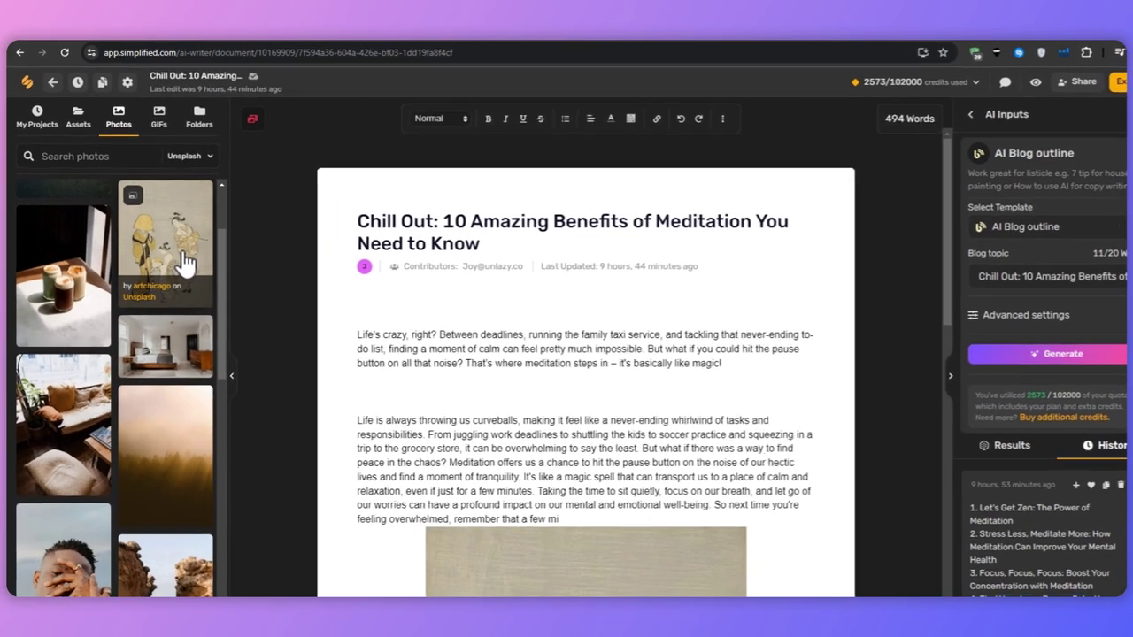
Drag the Japanese print of three figures into the post body.
left_click_drag(173, 249, 339, 317)
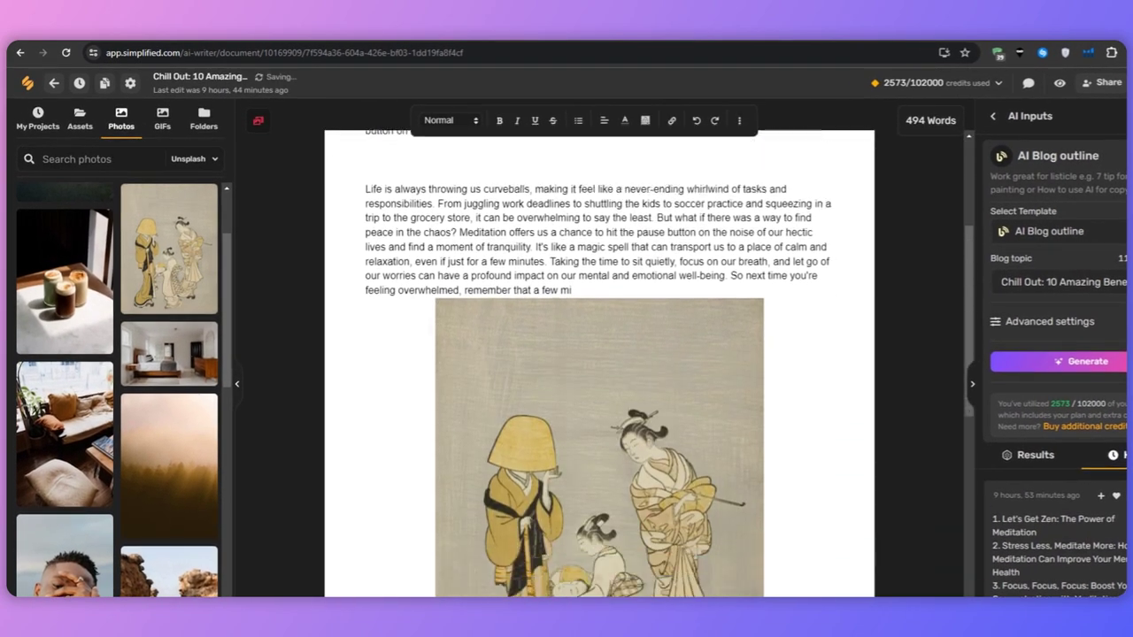
scroll(599, 354, "down", 1)
scroll(600, 354, "down", 1)
scroll(599, 354, "down", 6)
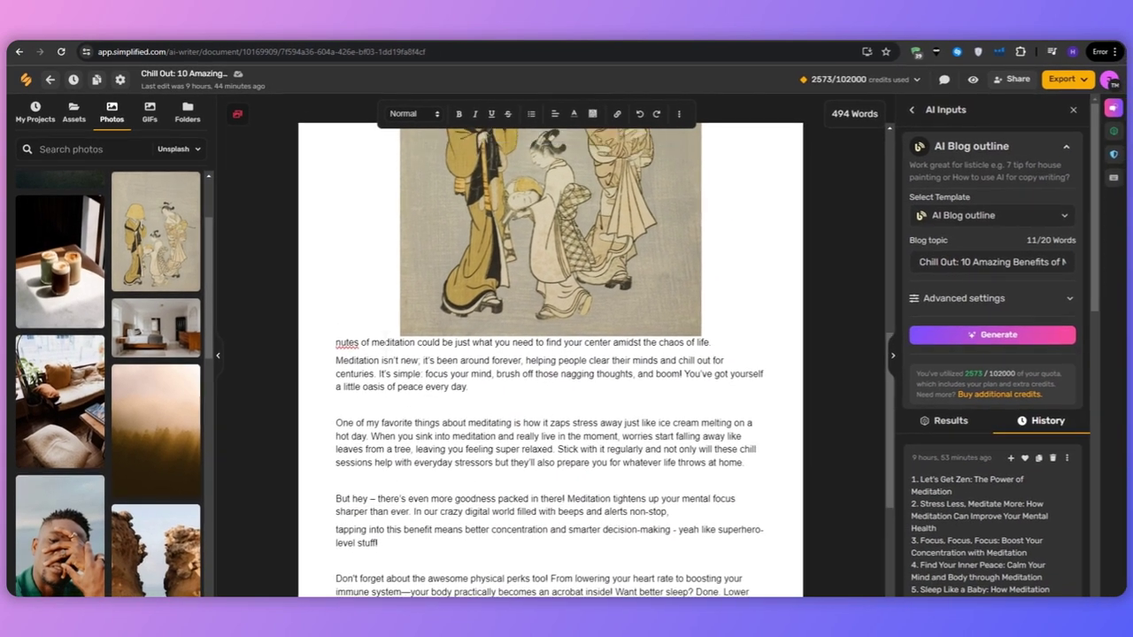
scroll(417, 403, "up", 8)
scroll(417, 403, "up", 3)
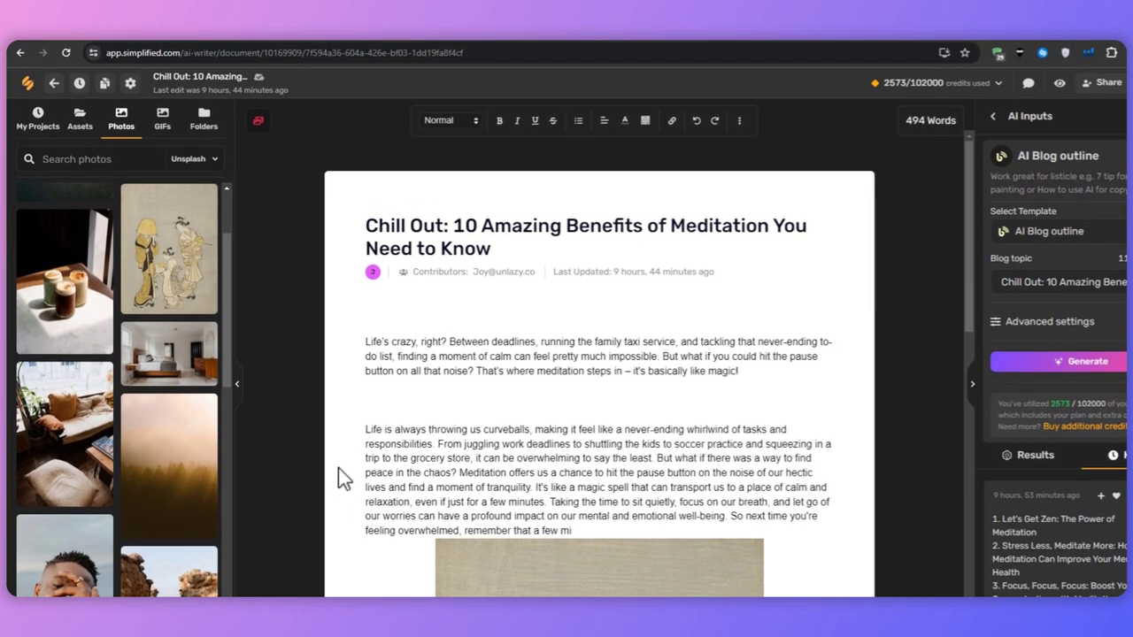
scroll(339, 473, "down", 3)
scroll(341, 478, "up", 2)
Replace the second paragraph with a more concise AI rewrite.
left_click_drag(364, 429, 575, 530)
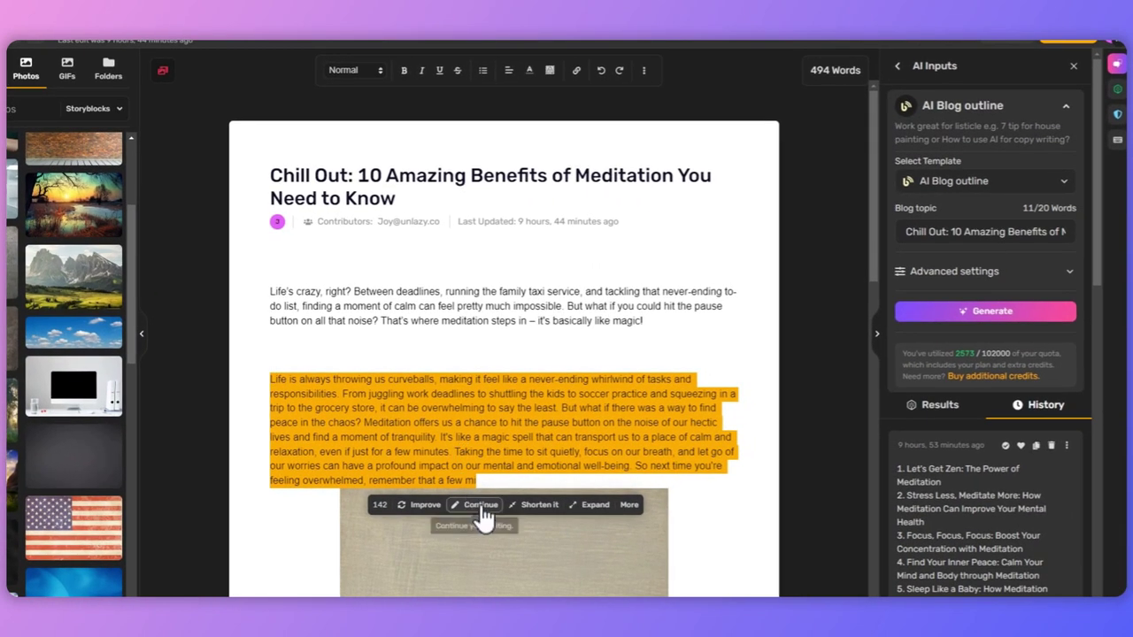
left_click(628, 505)
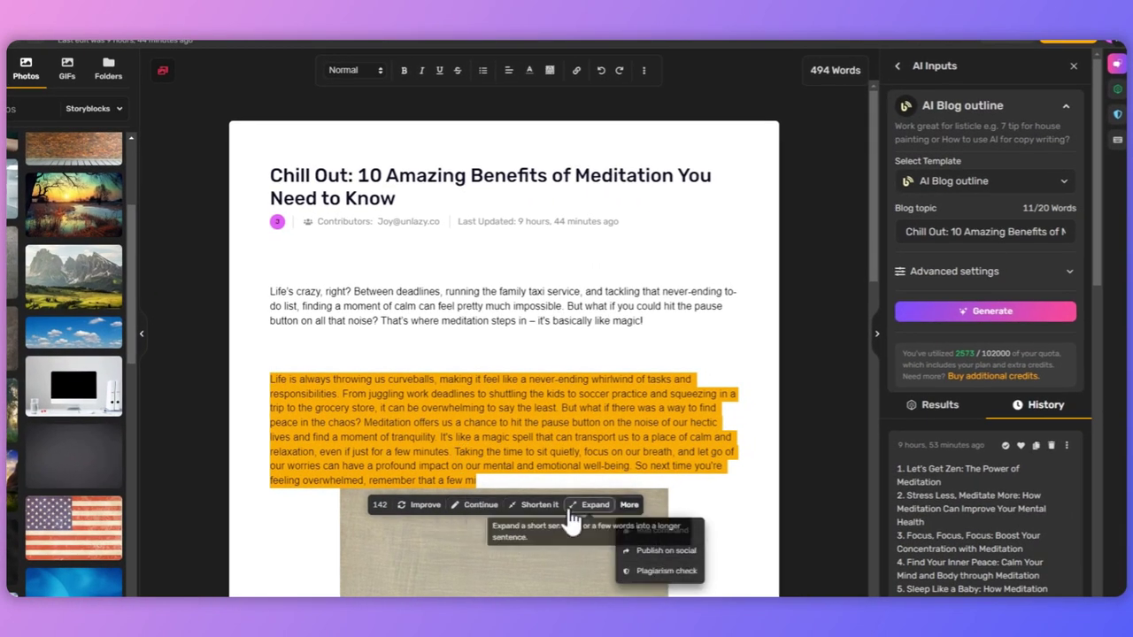
left_click(523, 512)
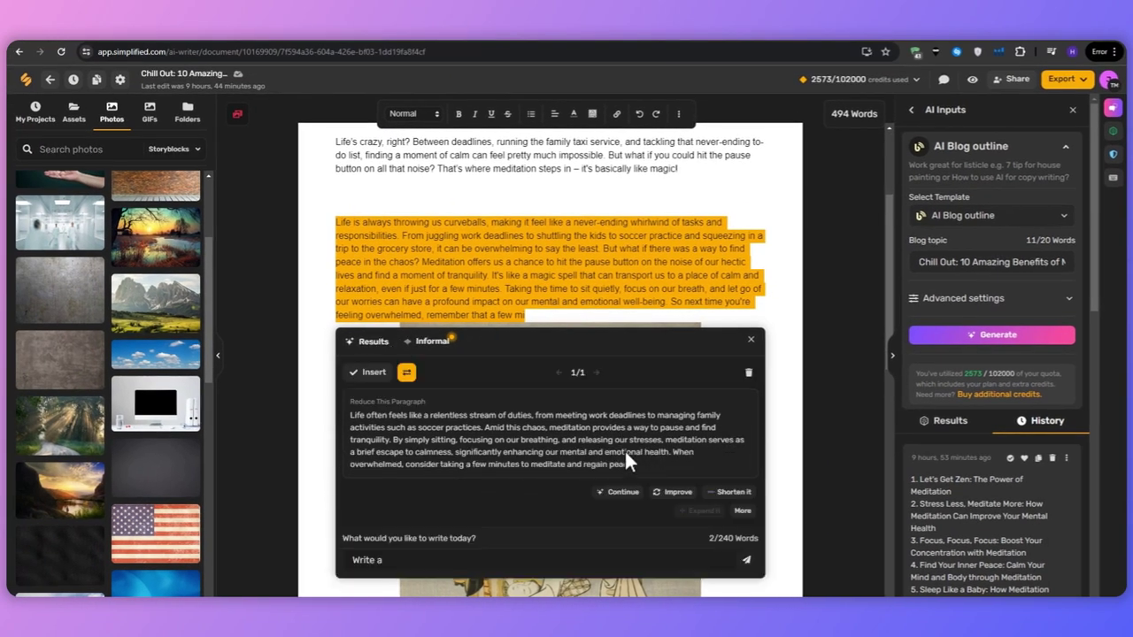
left_click(352, 373)
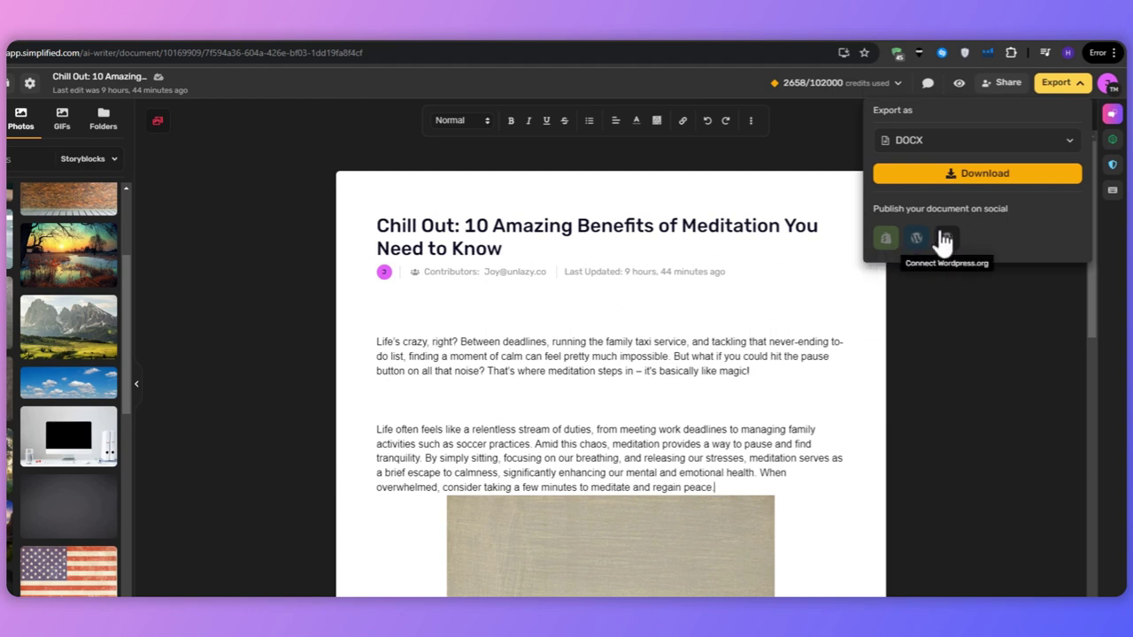
View the DOCX and PDF export formats, then close the export options.
left_click(980, 143)
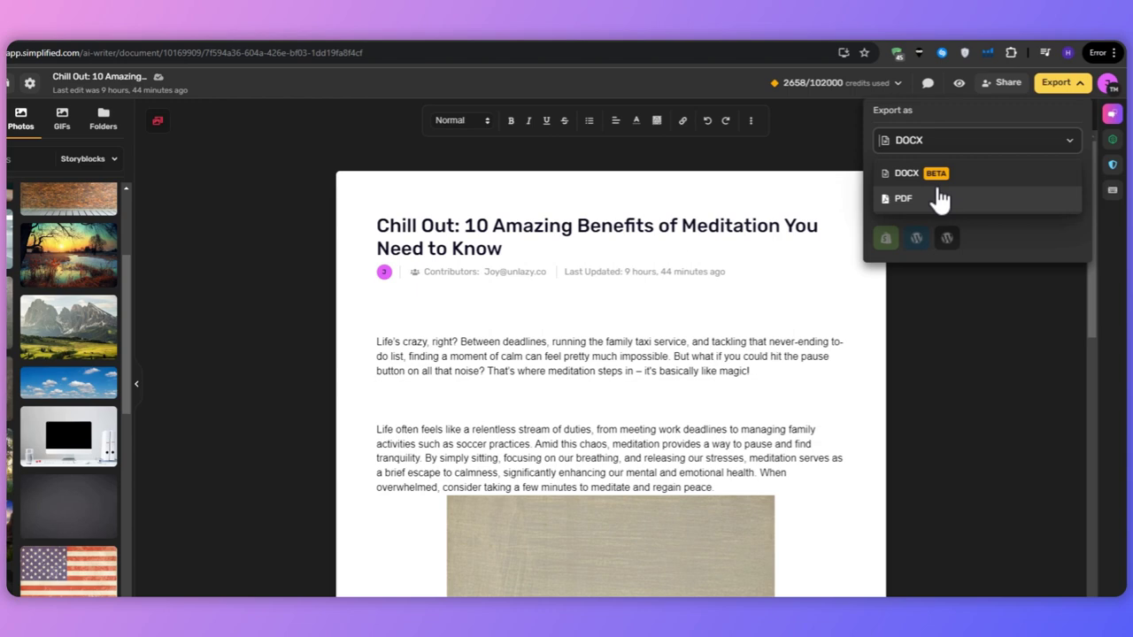
left_click(372, 261)
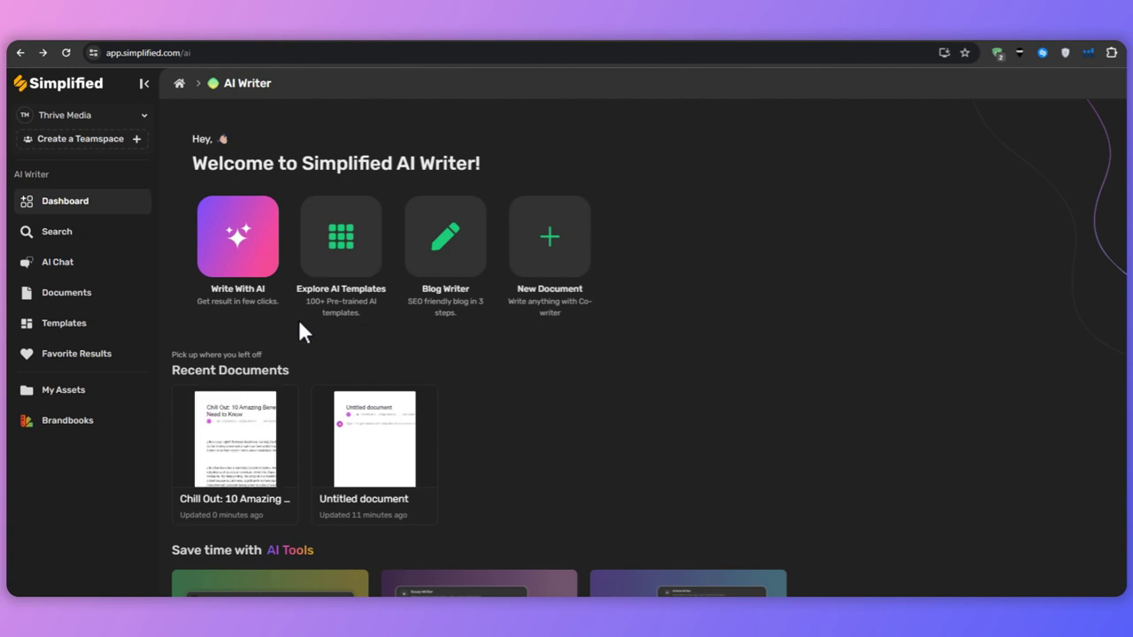
Ask the AI chat how to start a blog post about meditation's benefits, then close History.
left_click(46, 254)
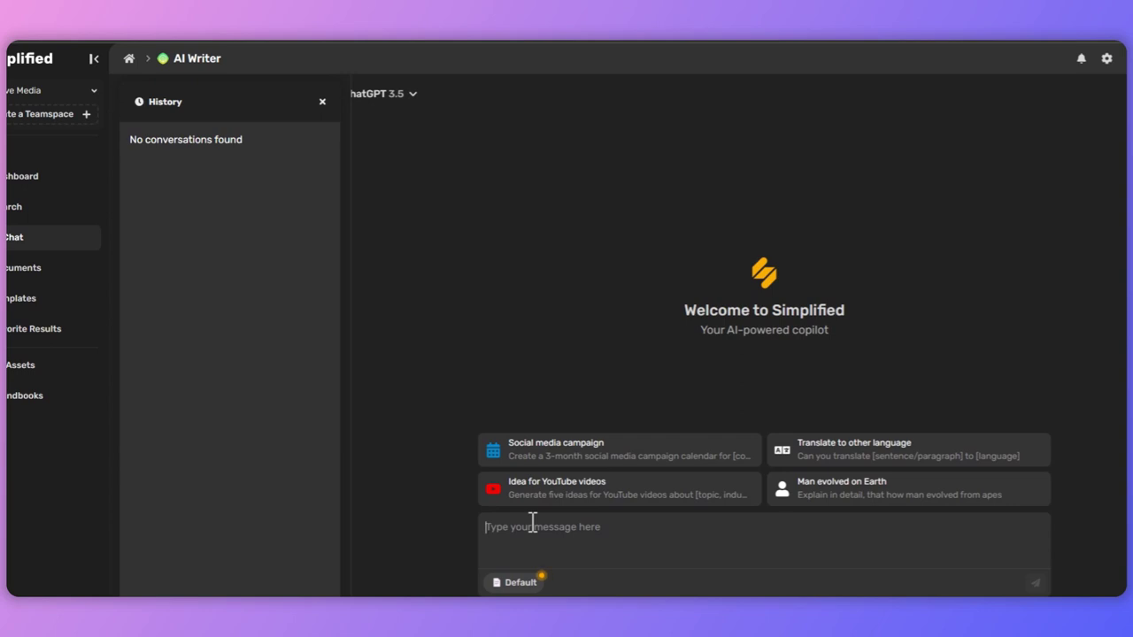
type("how should i start my blo")
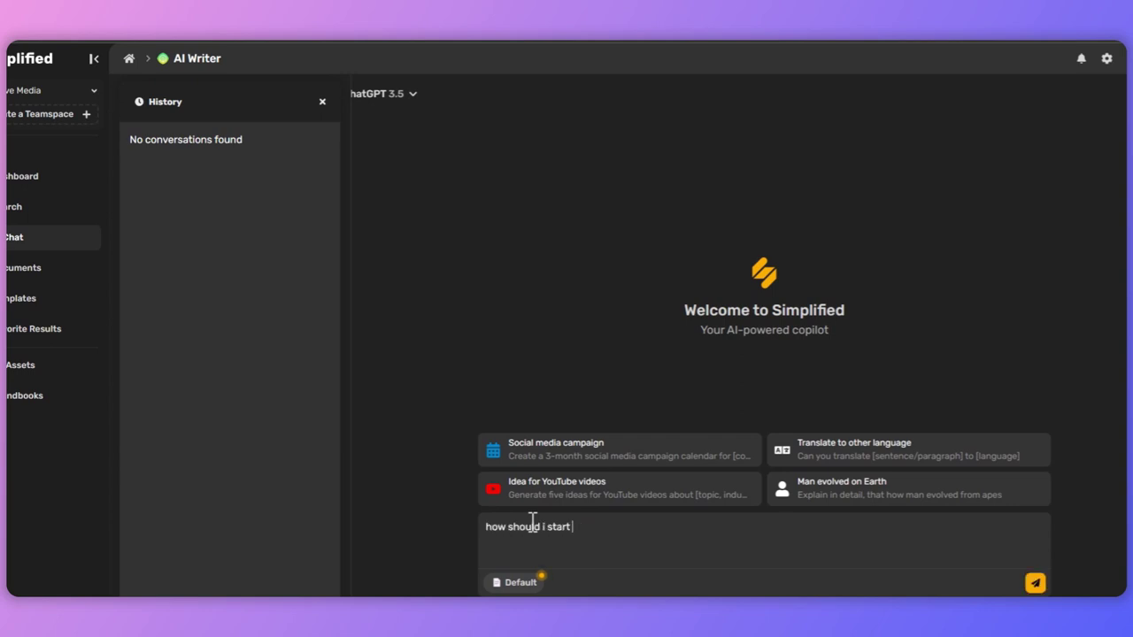
type("g post about the benefits of meditation?")
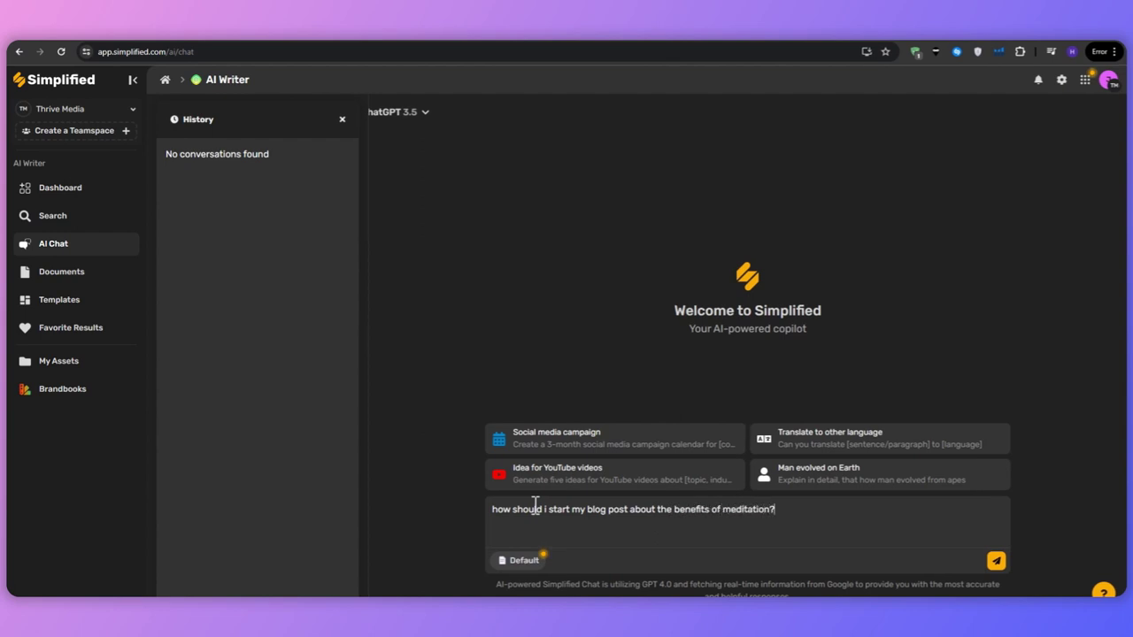
key("Return")
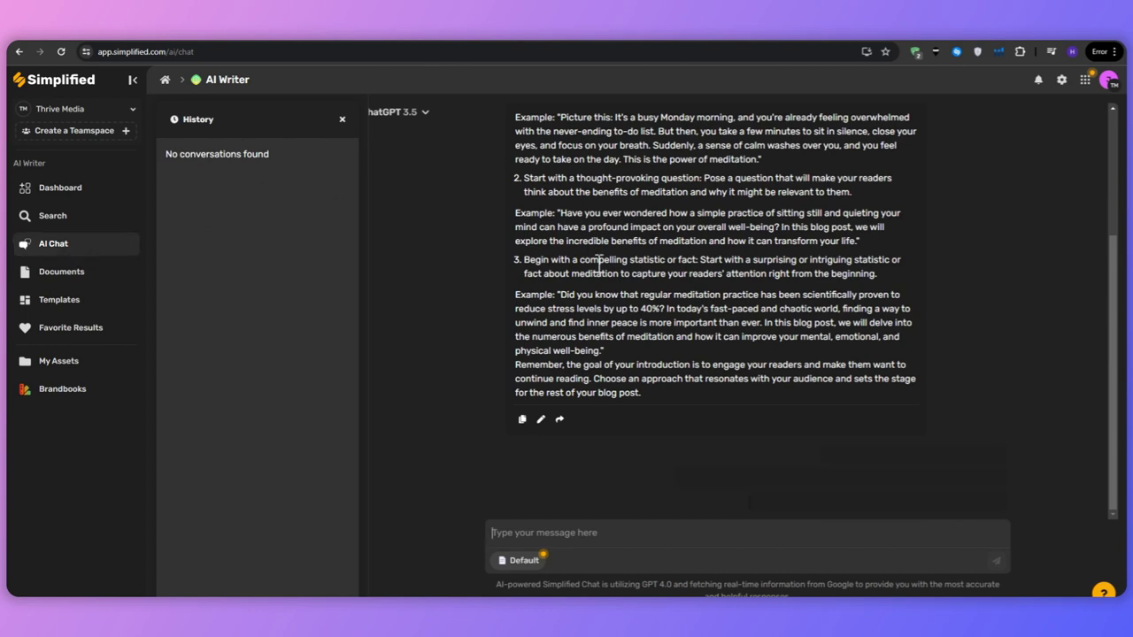
scroll(597, 270, "up", 3)
scroll(593, 270, "down", 3)
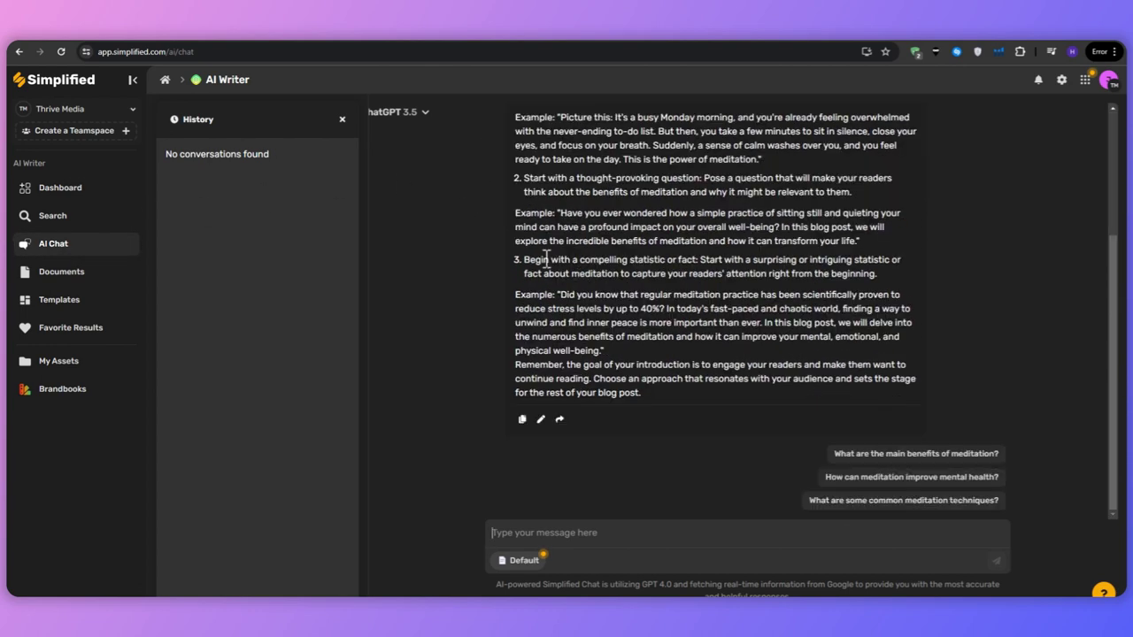
left_click(342, 119)
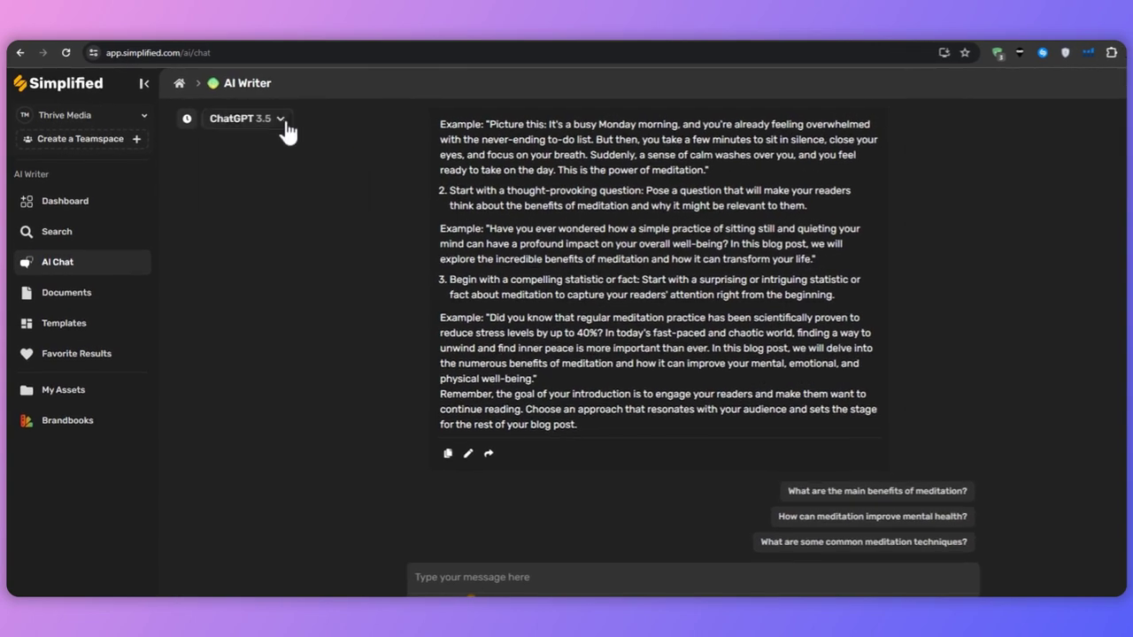
Switch the chat model to GPT-4 and send 'What are the main benefits of meditation?'.
left_click(265, 117)
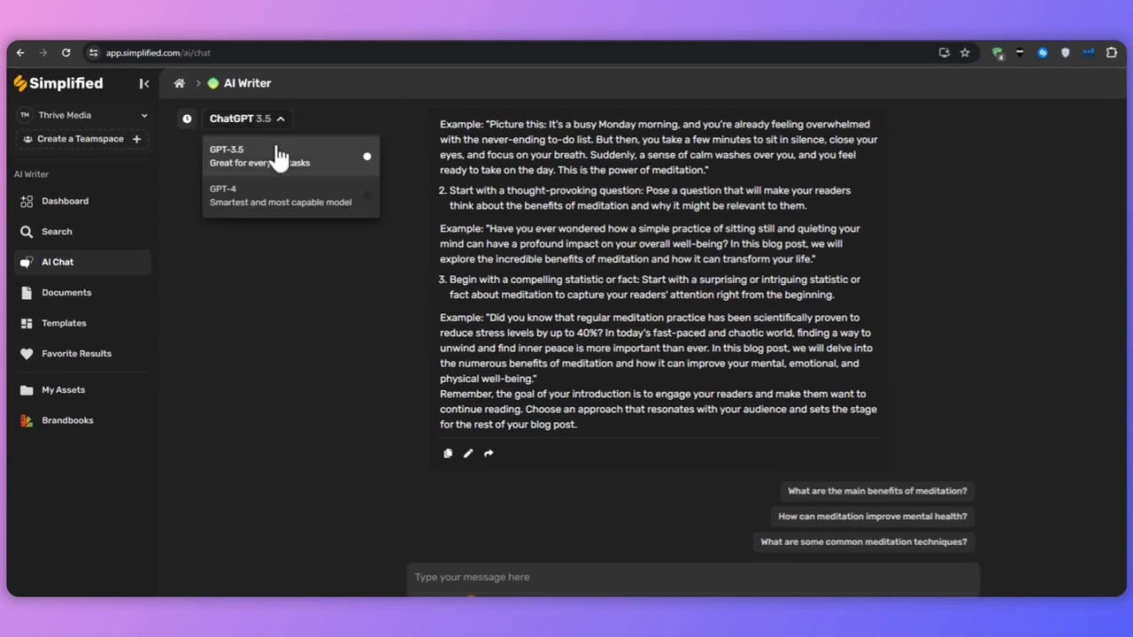
left_click(232, 203)
scroll(457, 258, "up", 5)
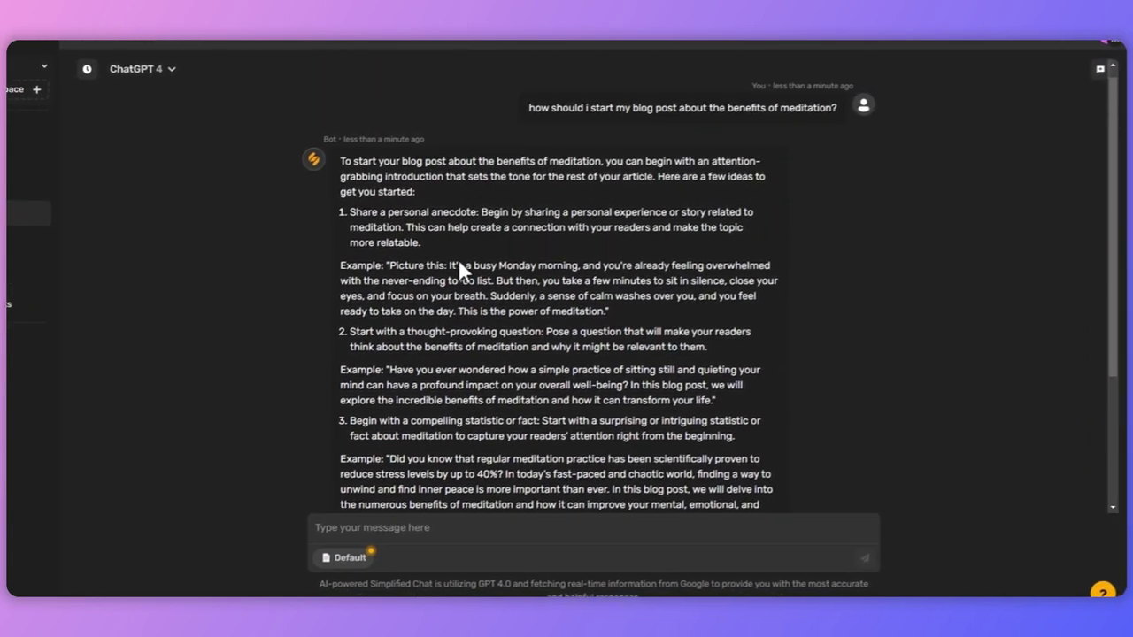
scroll(458, 259, "down", 3)
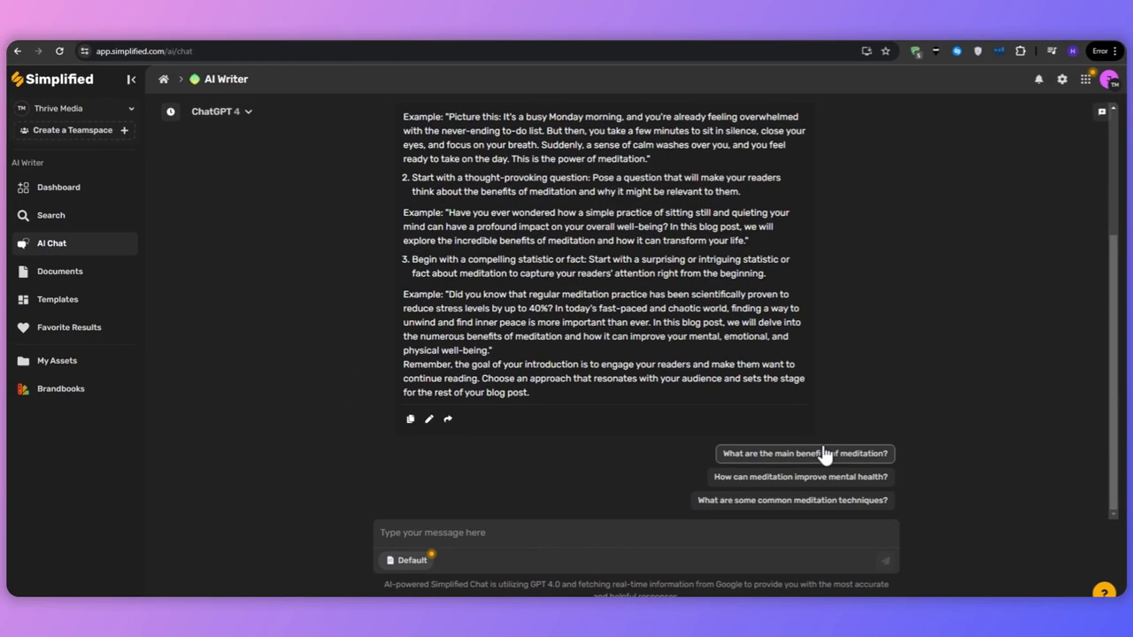
left_click(823, 454)
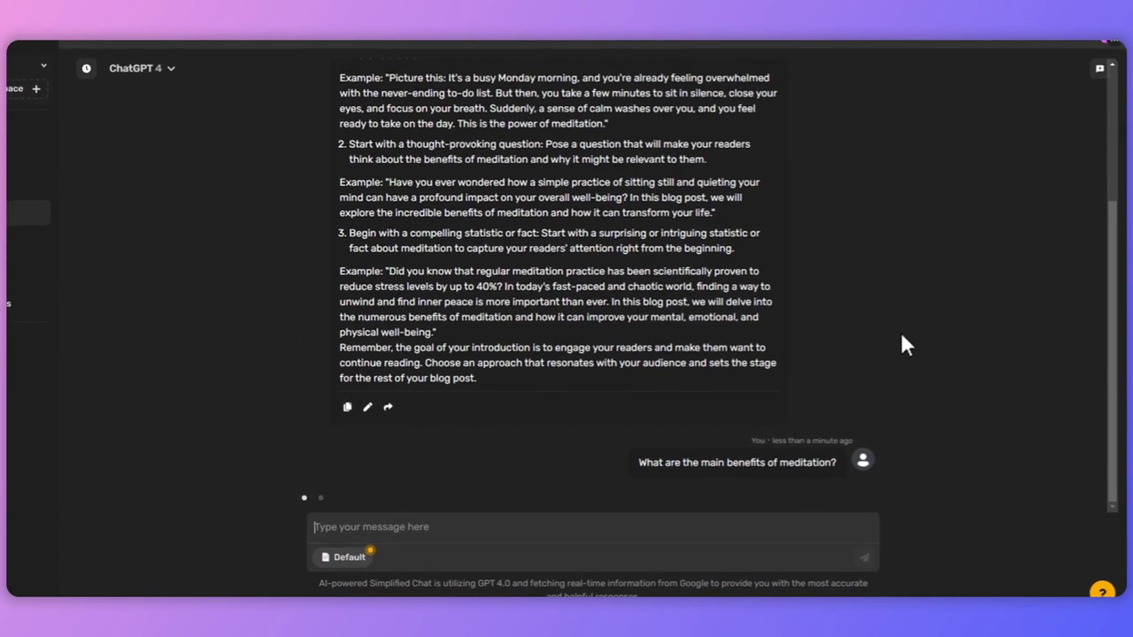